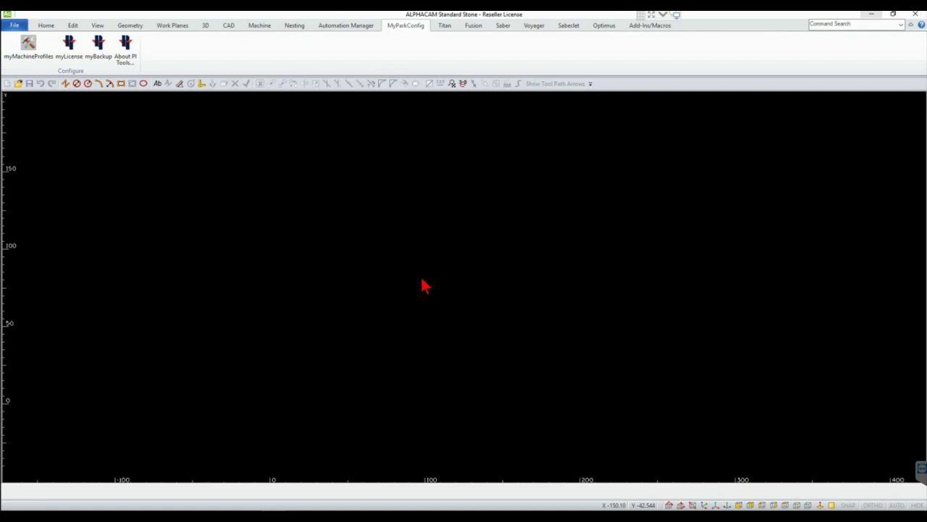
Insert the Titan table template with its pod parts.
{"action": "left_click", "coordinate": [445, 28]}
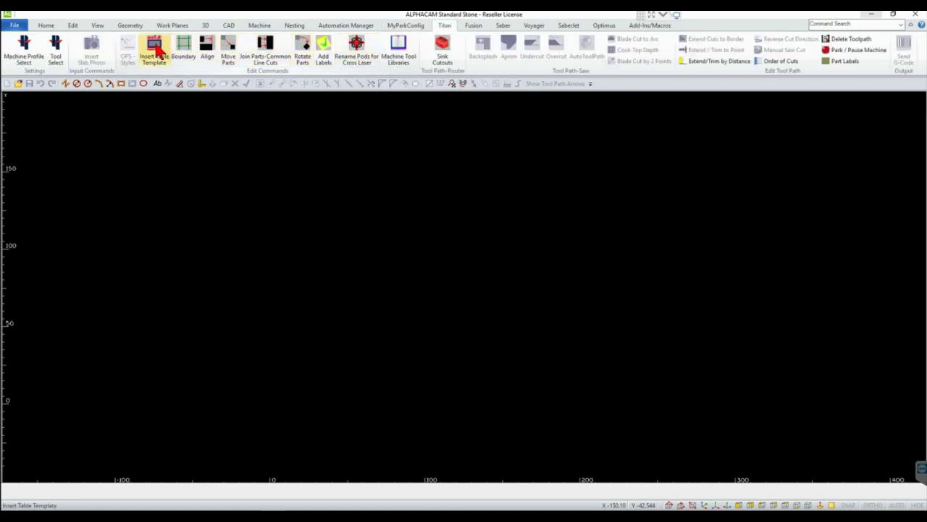
{"action": "left_click", "coordinate": [157, 48]}
{"action": "scroll", "coordinate": [625, 448], "scroll_direction": "up", "scroll_amount": 2}
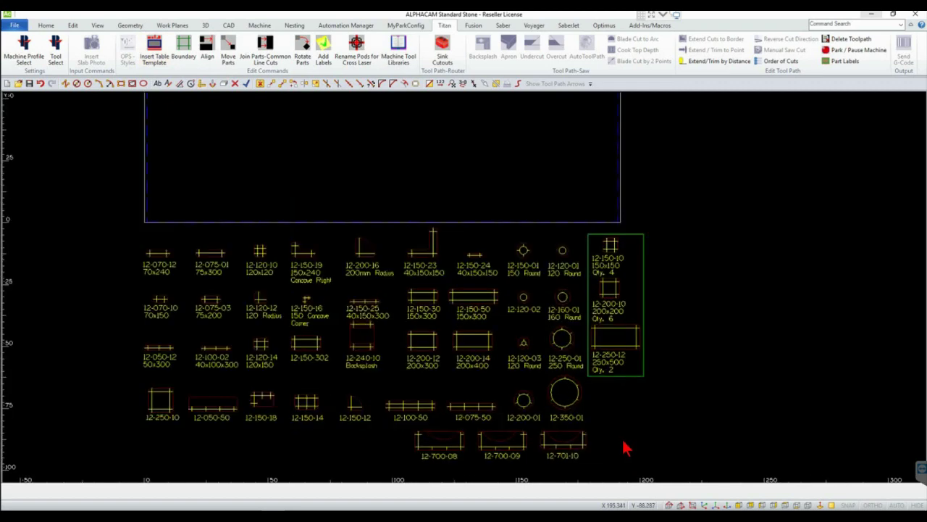
{"action": "scroll", "coordinate": [624, 447], "scroll_direction": "up", "scroll_amount": 3}
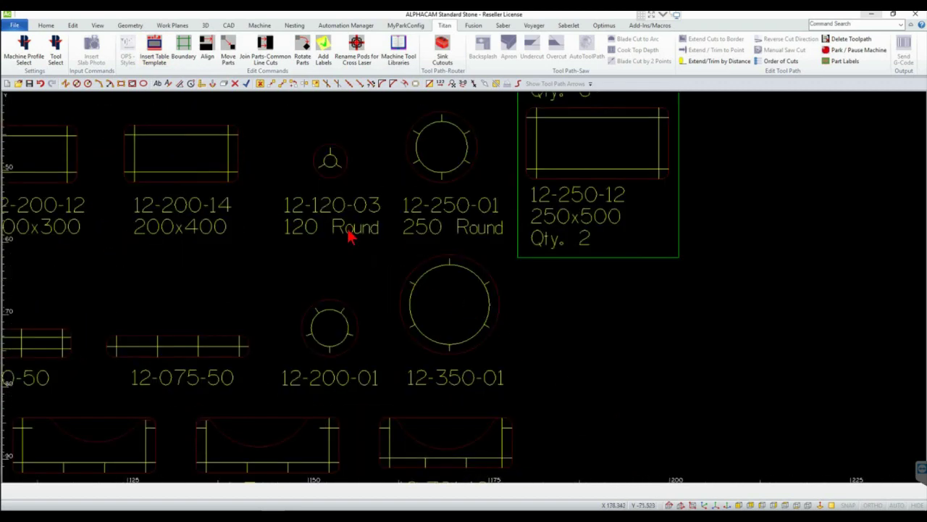
Draw a 10 by 7 rectangle with its second corner at X 194.8194, Y -82.337+7.
{"action": "left_click", "coordinate": [121, 83]}
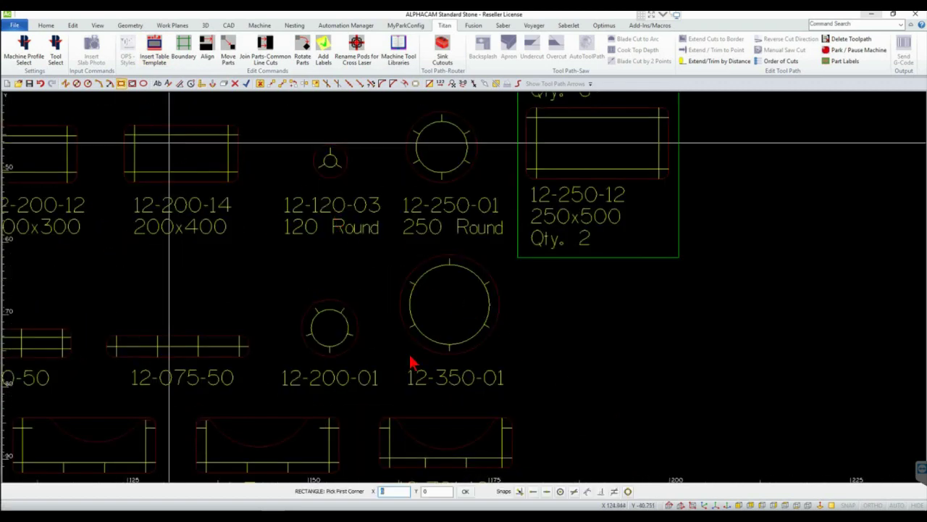
{"action": "left_click", "coordinate": [560, 403]}
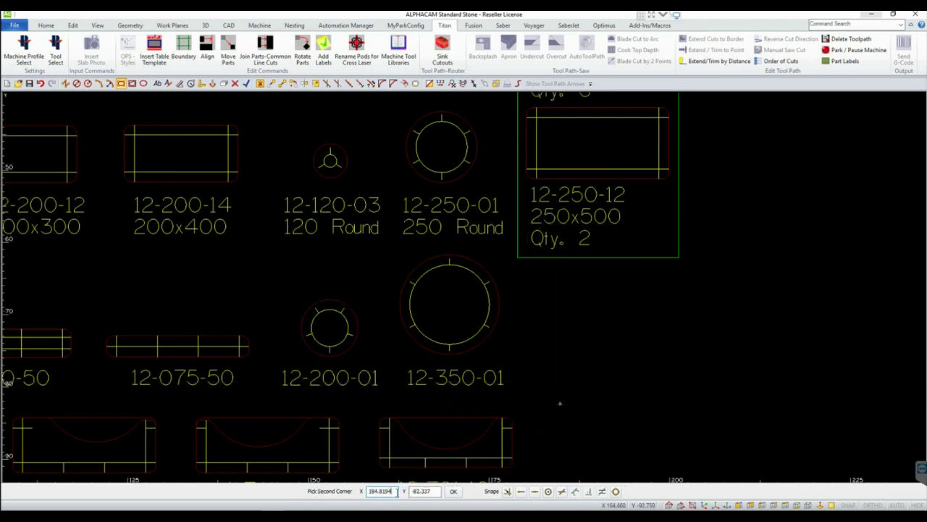
{"action": "type", "text": "194.8194"}
{"action": "key", "text": "Tab"}
{"action": "key", "text": "End"}
{"action": "type", "text": "+7"}
{"action": "key", "text": "Return"}
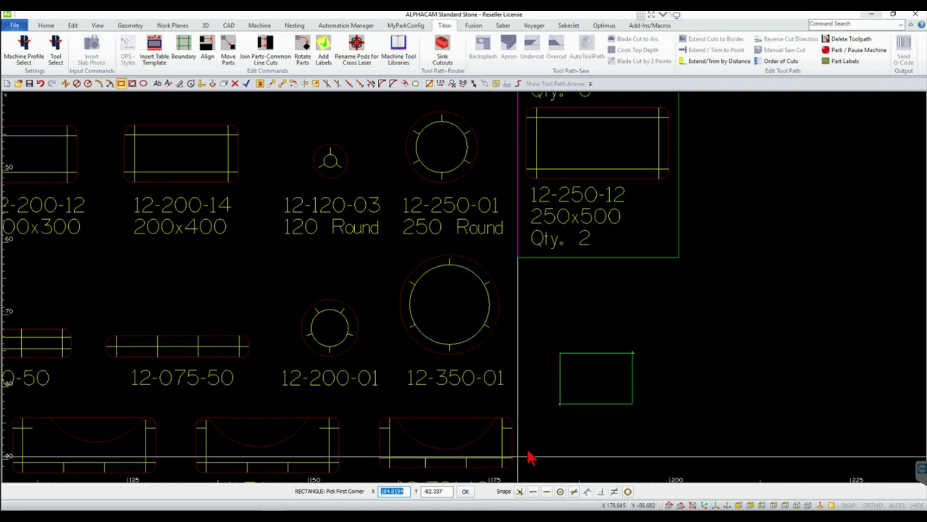
{"action": "key", "text": "Escape"}
{"action": "scroll", "coordinate": [599, 393], "scroll_direction": "up", "scroll_amount": 3}
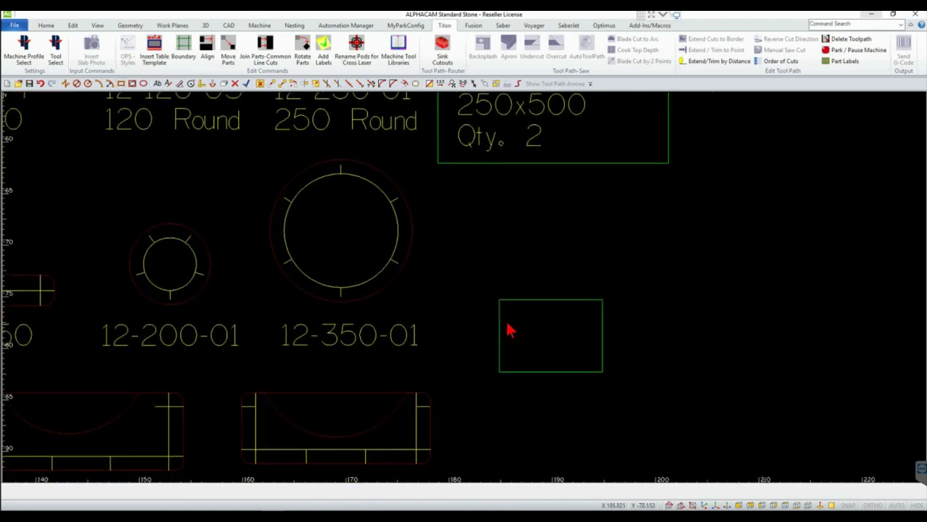
Make the Pod Grid user layer active from the Project Manager's Layers page.
{"action": "left_click", "coordinate": [102, 26]}
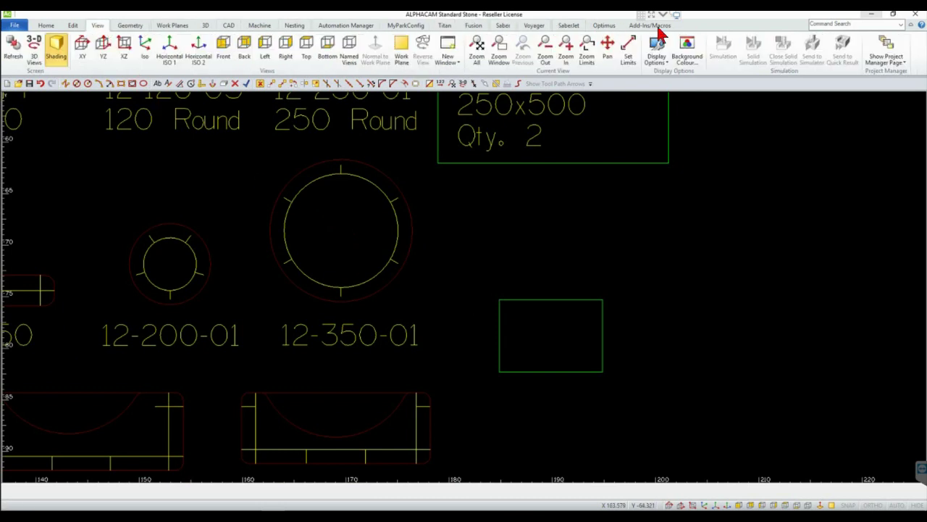
{"action": "left_click", "coordinate": [887, 48]}
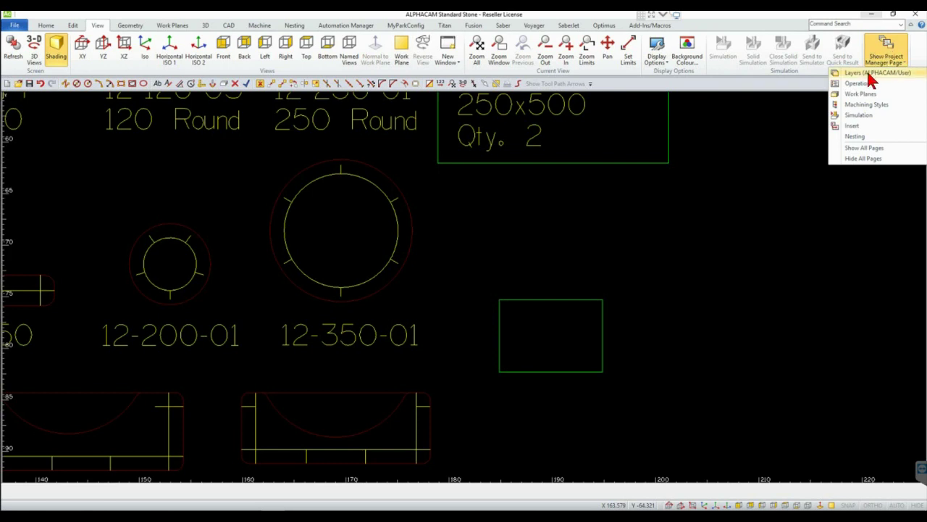
{"action": "left_click", "coordinate": [867, 72]}
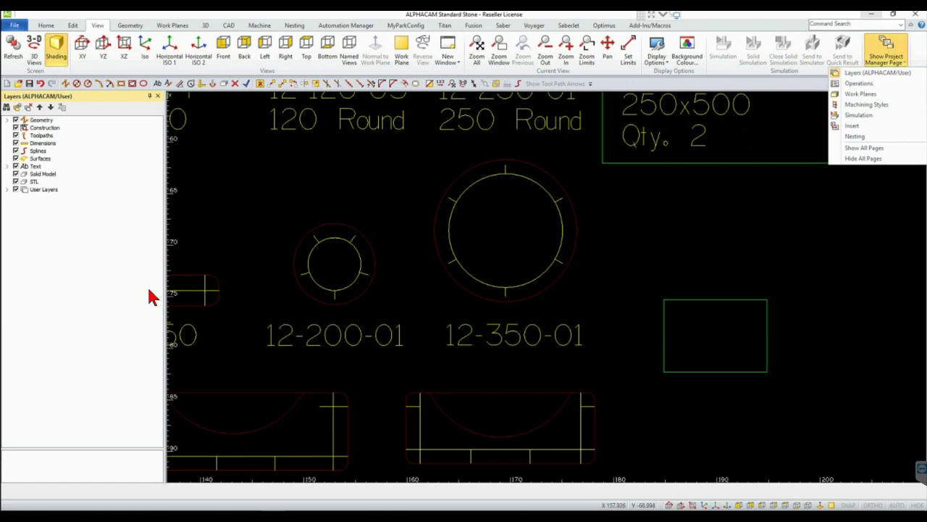
{"action": "left_click", "coordinate": [8, 191]}
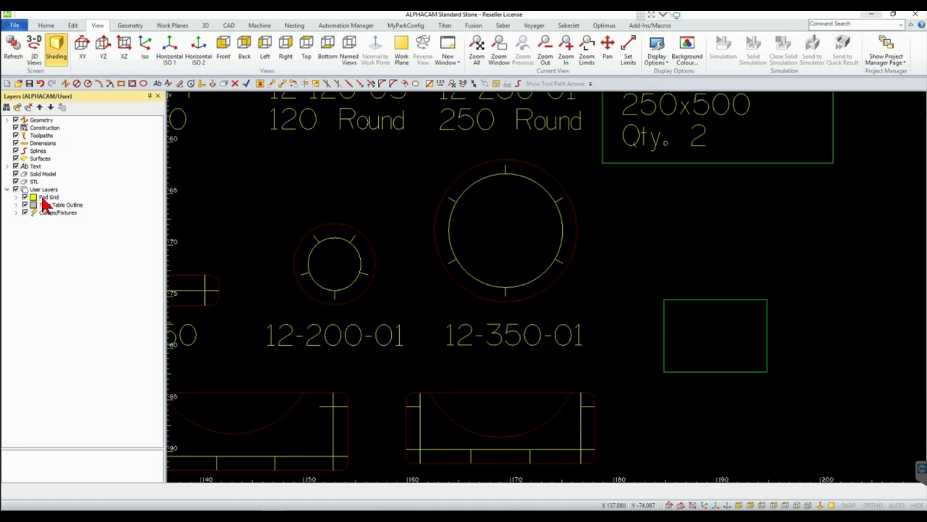
{"action": "right_click", "coordinate": [45, 200]}
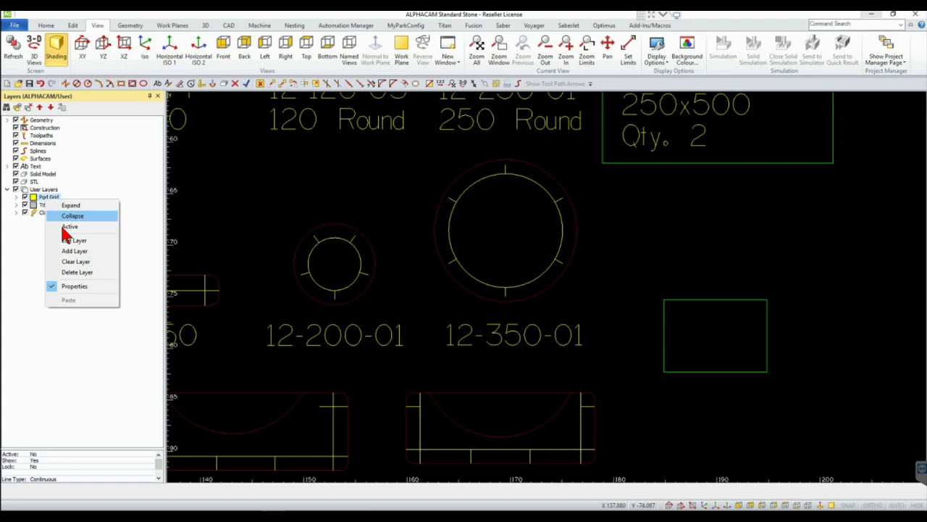
{"action": "left_click", "coordinate": [71, 227]}
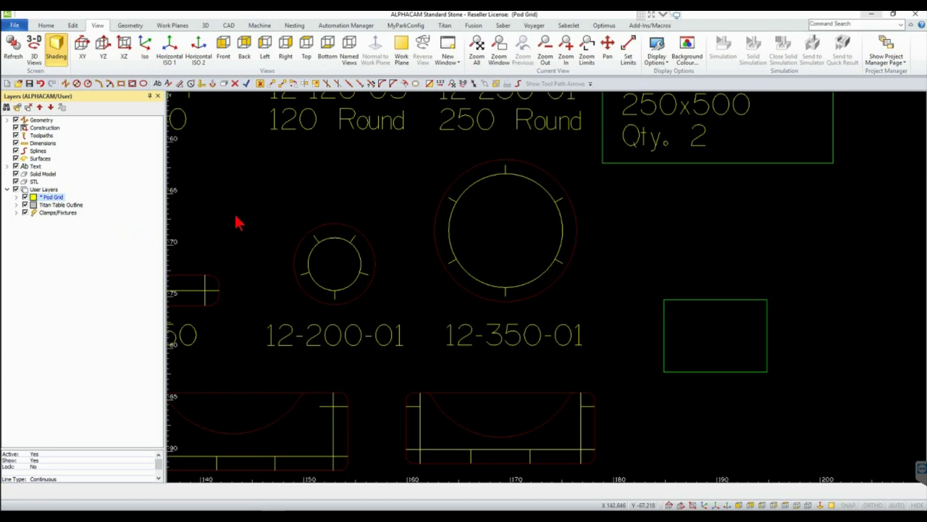
Offset all four edges of the new rectangle inward.
{"action": "left_click", "coordinate": [405, 84]}
{"action": "left_click", "coordinate": [442, 339]}
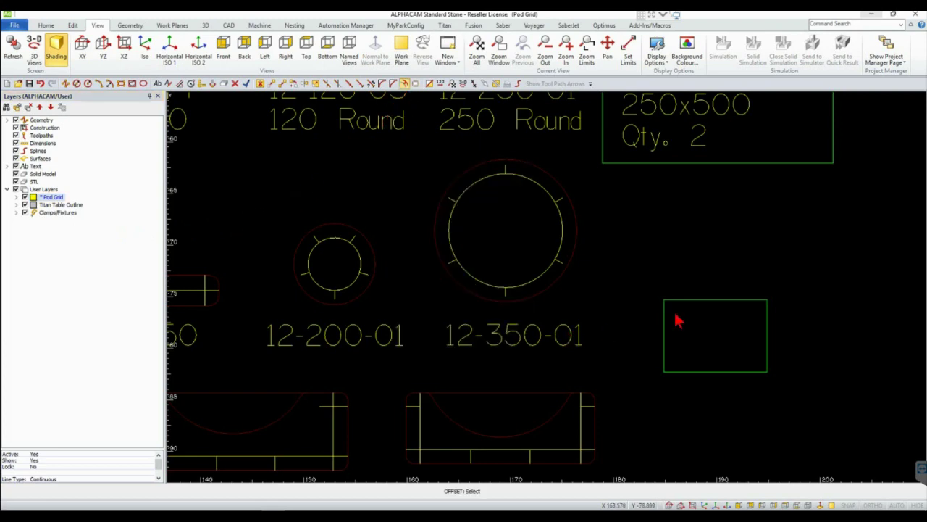
{"action": "left_click", "coordinate": [698, 311]}
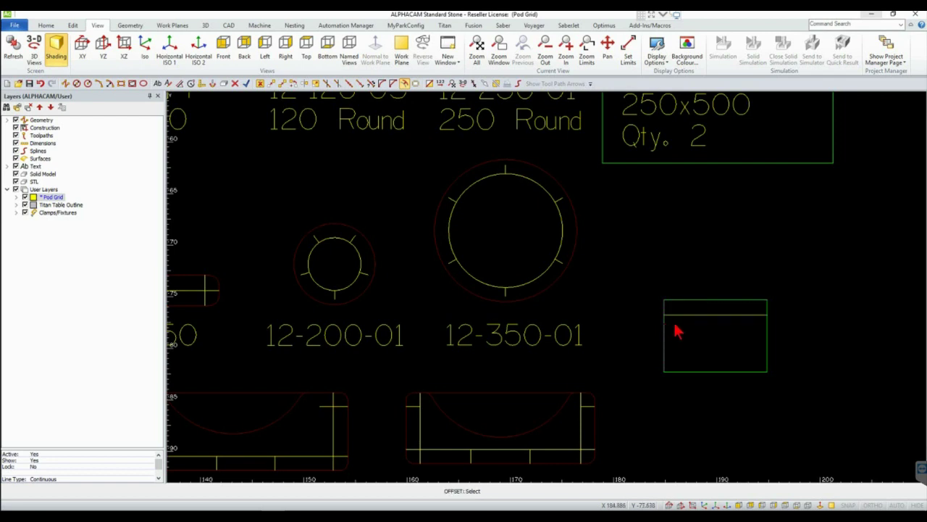
{"action": "left_click", "coordinate": [675, 329]}
{"action": "left_click", "coordinate": [731, 362]}
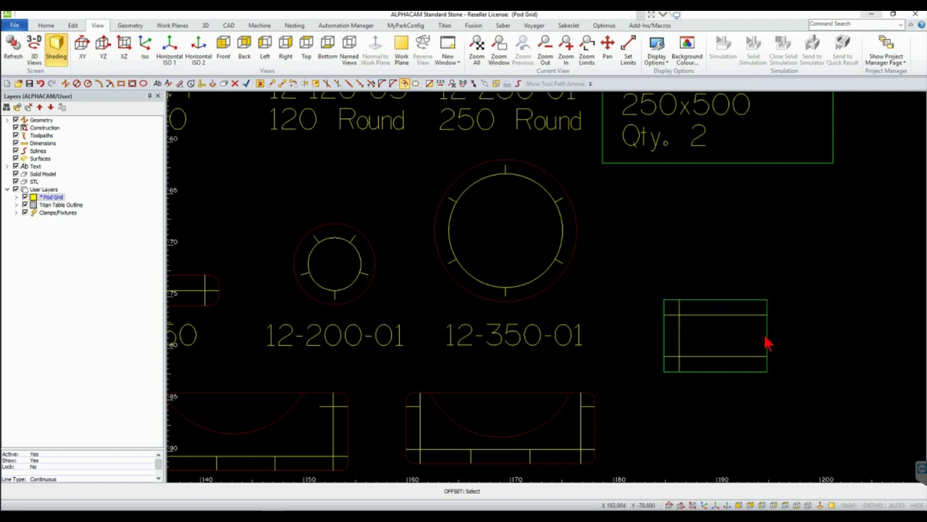
{"action": "left_click", "coordinate": [742, 336]}
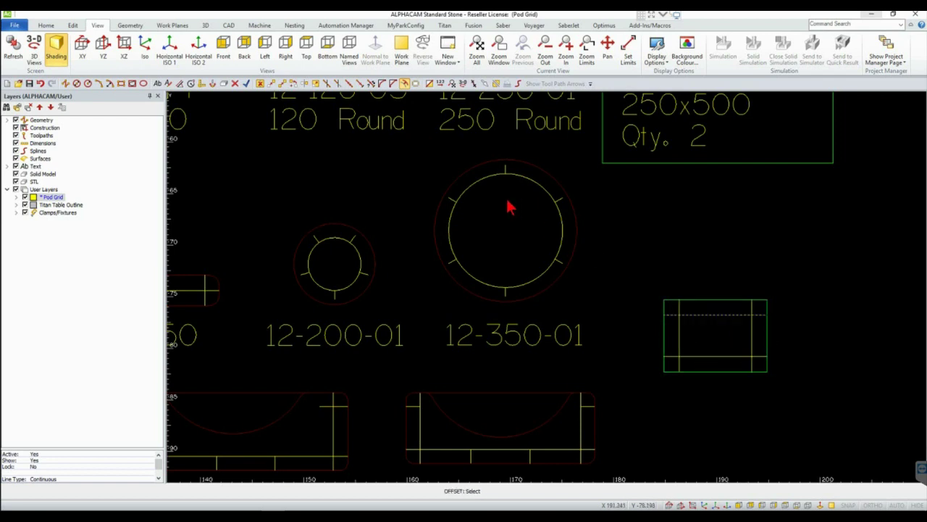
Fillet all corners of the rectangle.
{"action": "left_click", "coordinate": [384, 85]}
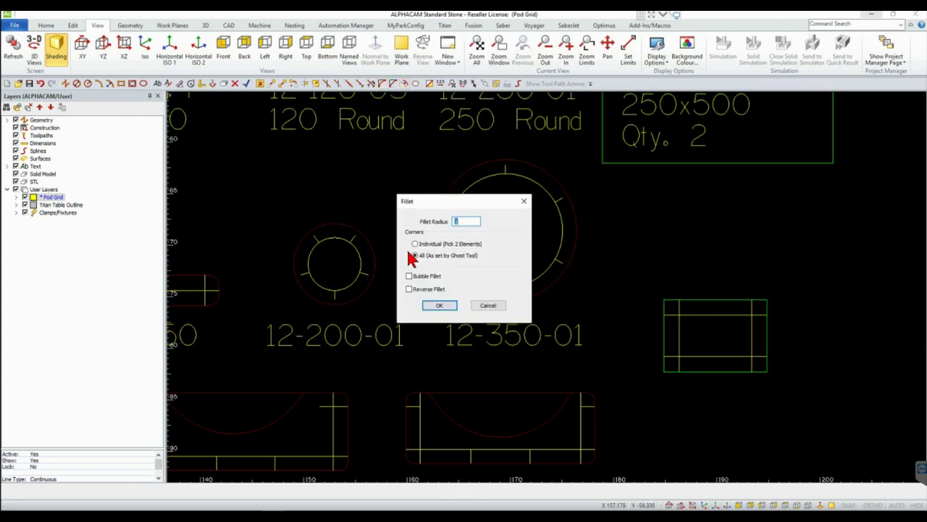
{"action": "left_click", "coordinate": [439, 307]}
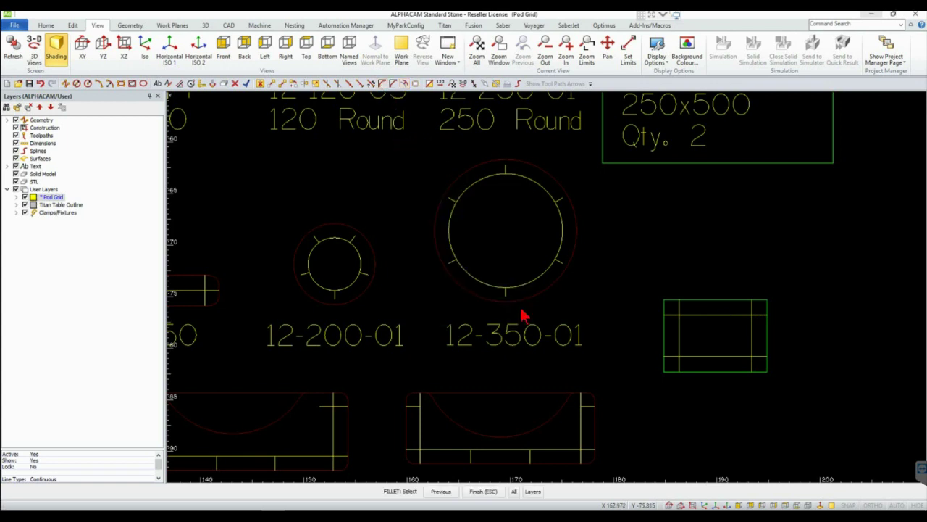
{"action": "left_click", "coordinate": [704, 288]}
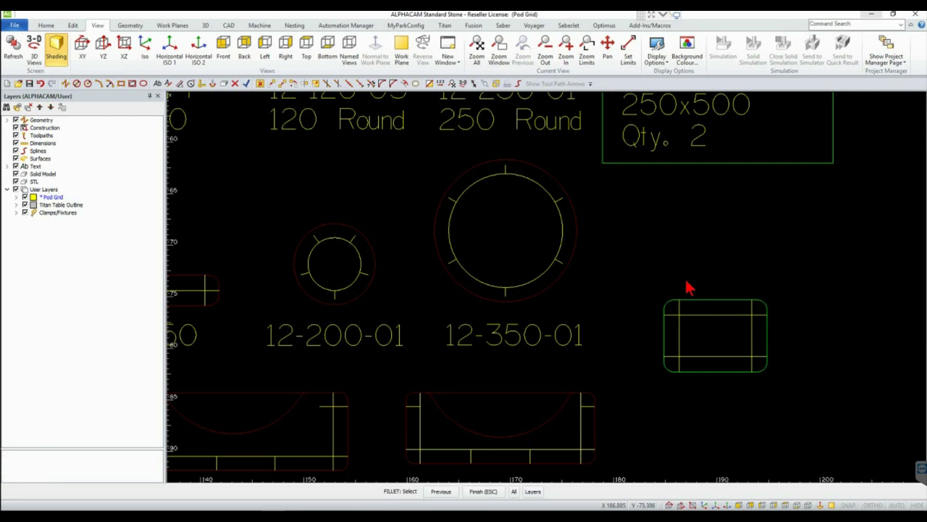
{"action": "key", "text": "Escape"}
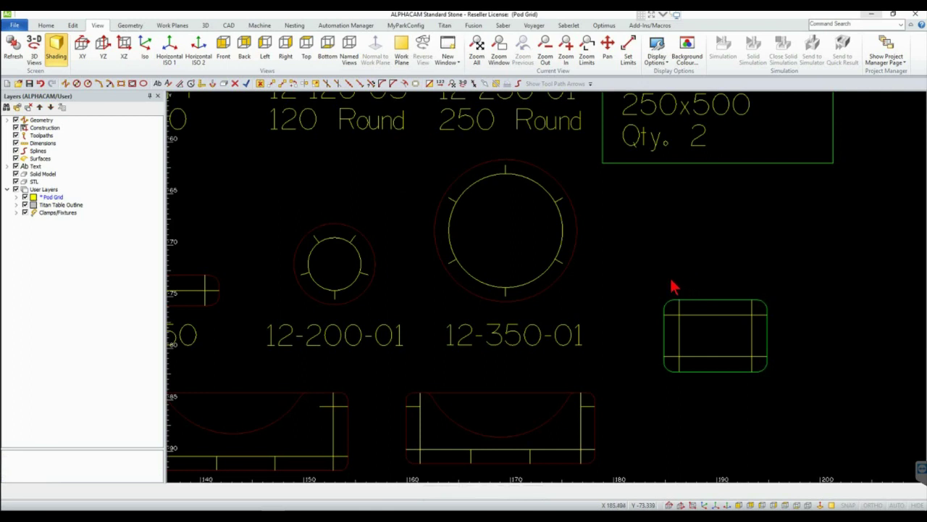
Define the rounded rectangle as a clamp/fixture, editing its bottom Z and picking a centre reference point.
{"action": "left_click", "coordinate": [259, 26]}
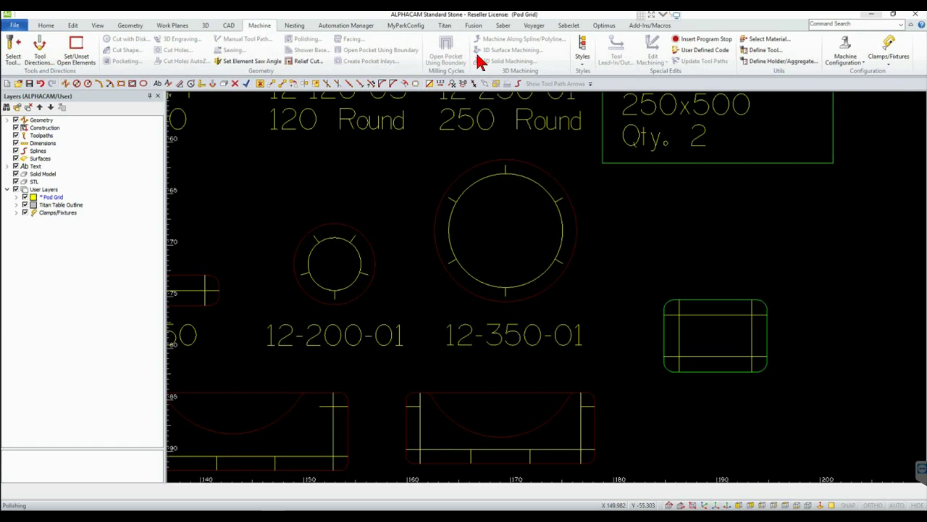
{"action": "left_click", "coordinate": [889, 54]}
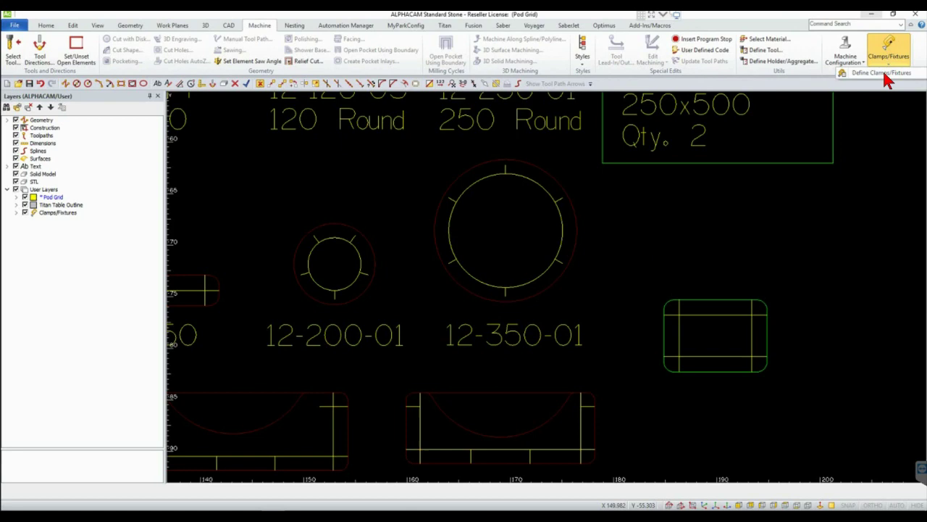
{"action": "left_click", "coordinate": [888, 74]}
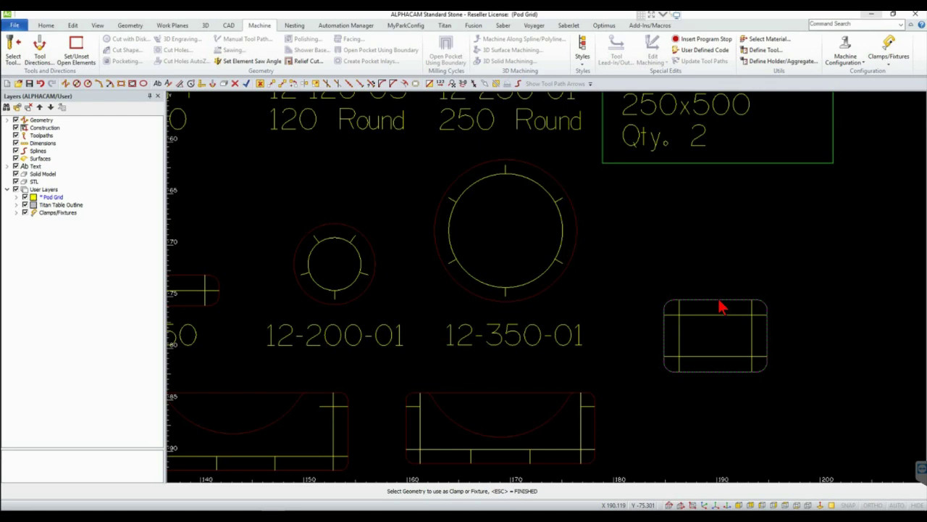
{"action": "key", "text": "Escape"}
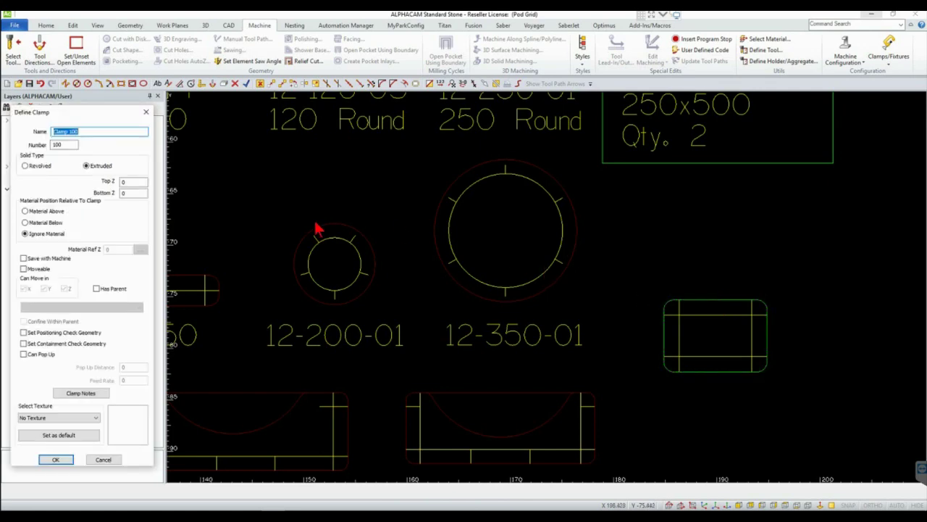
{"action": "left_click", "coordinate": [121, 193]}
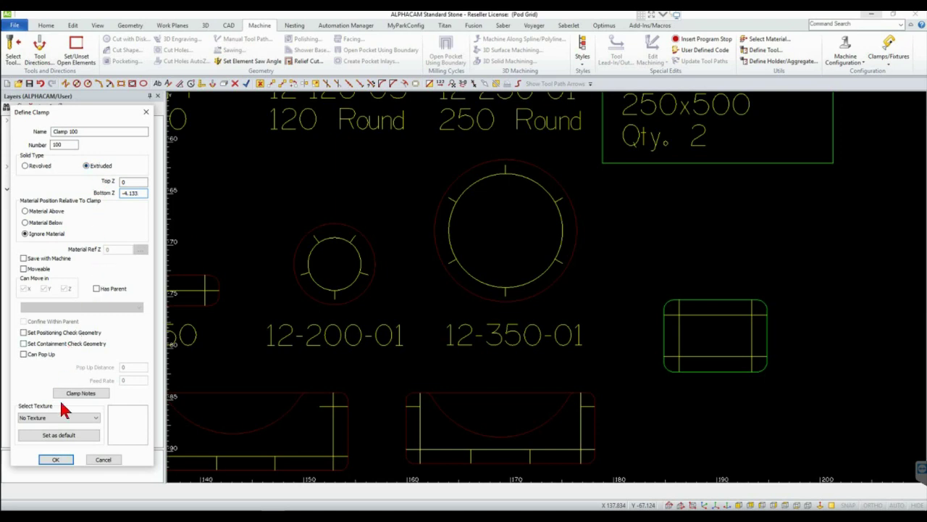
{"action": "left_click", "coordinate": [57, 461]}
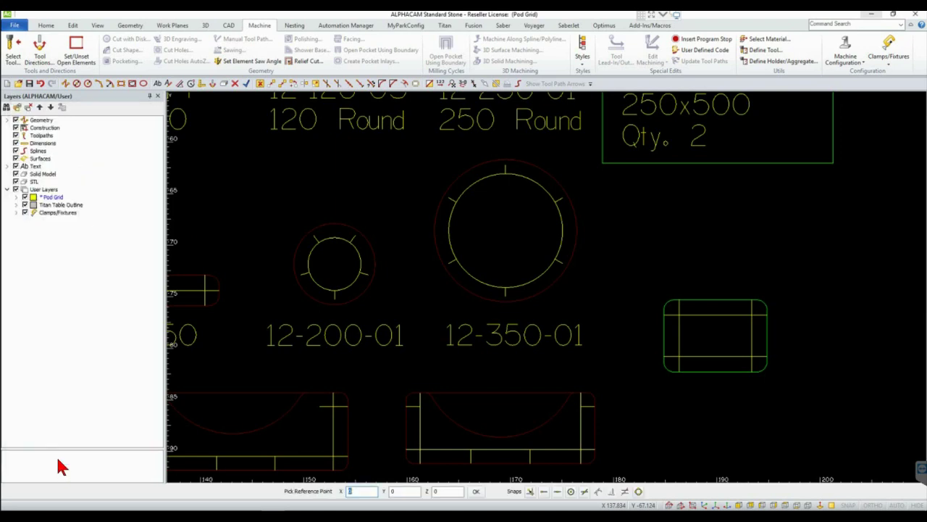
{"action": "left_click", "coordinate": [715, 340]}
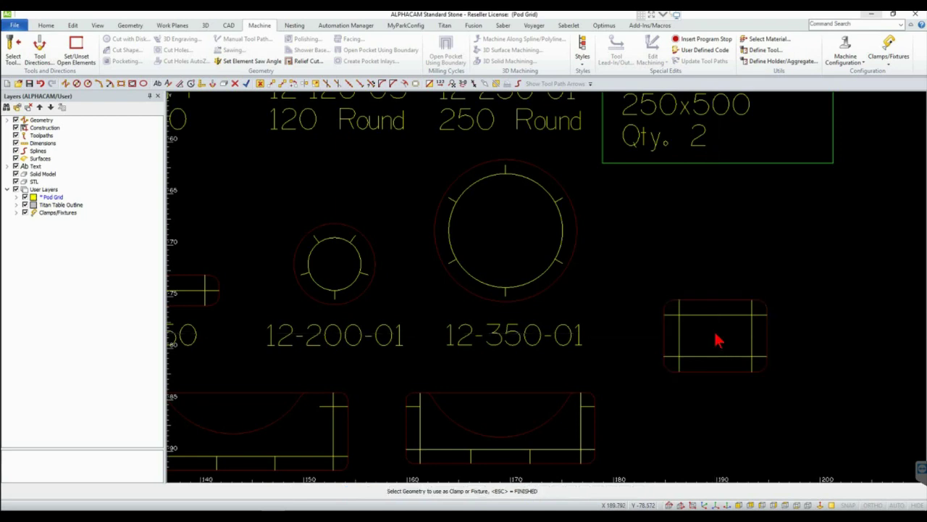
{"action": "key", "text": "Escape"}
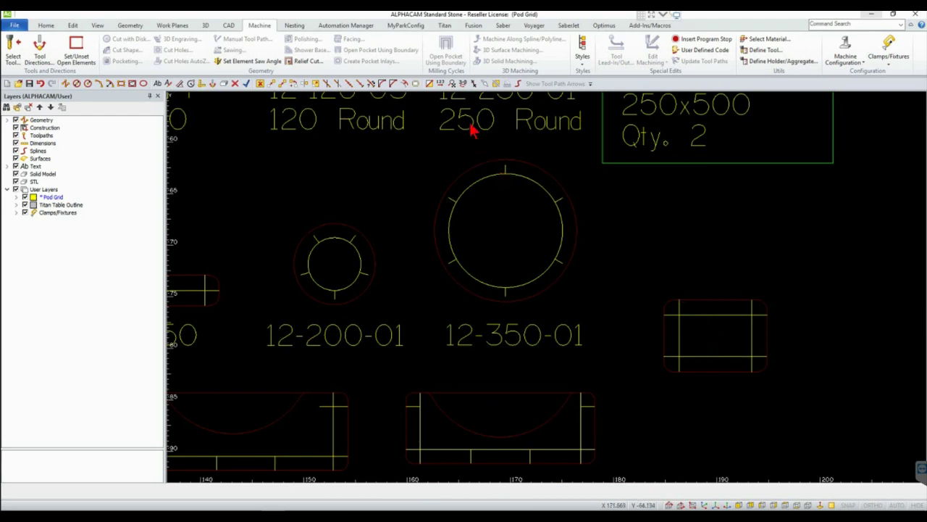
View the pod layout in isometric 3D and zoom to check the extrusions.
{"action": "left_click", "coordinate": [463, 85]}
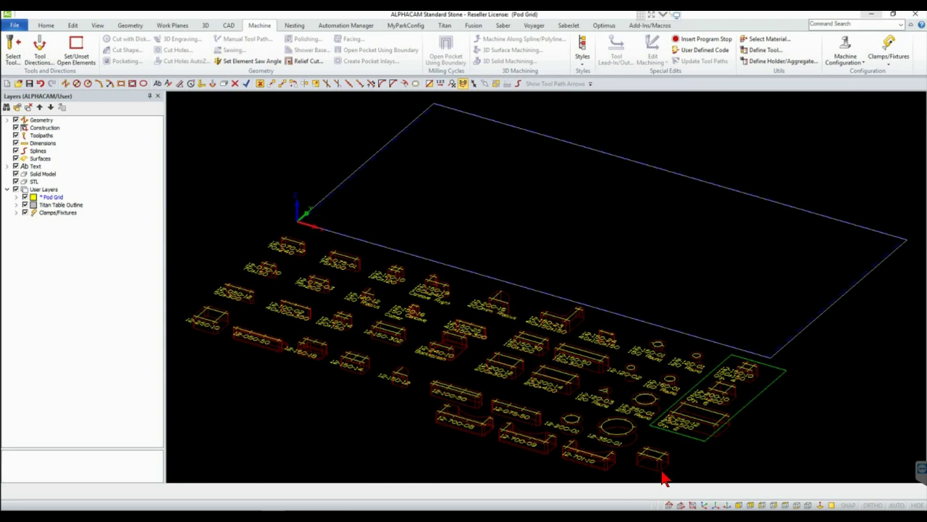
{"action": "scroll", "coordinate": [663, 477], "scroll_direction": "up", "scroll_amount": 6}
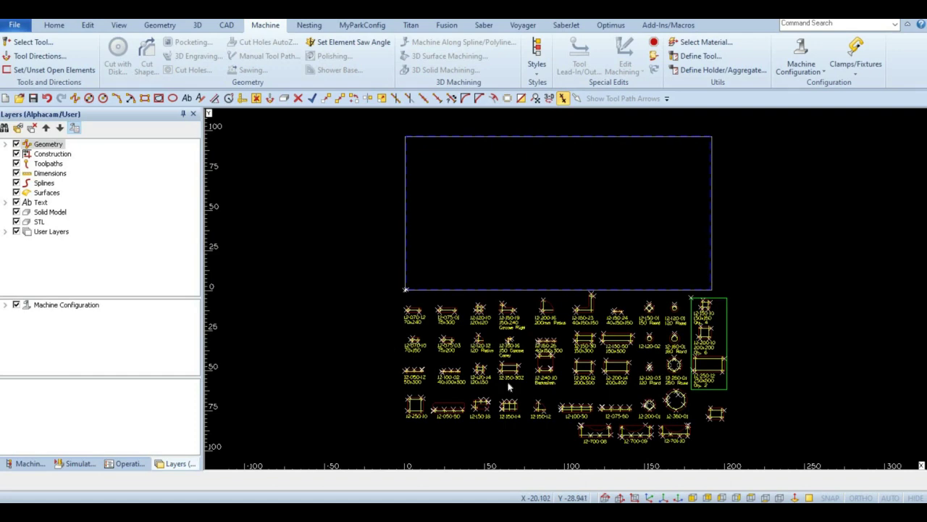
Group the small rounded rectangle pod's geometry into one object using a window selection.
{"action": "scroll", "coordinate": [721, 430], "scroll_direction": "up", "scroll_amount": 2}
{"action": "scroll", "coordinate": [721, 431], "scroll_direction": "up", "scroll_amount": 2}
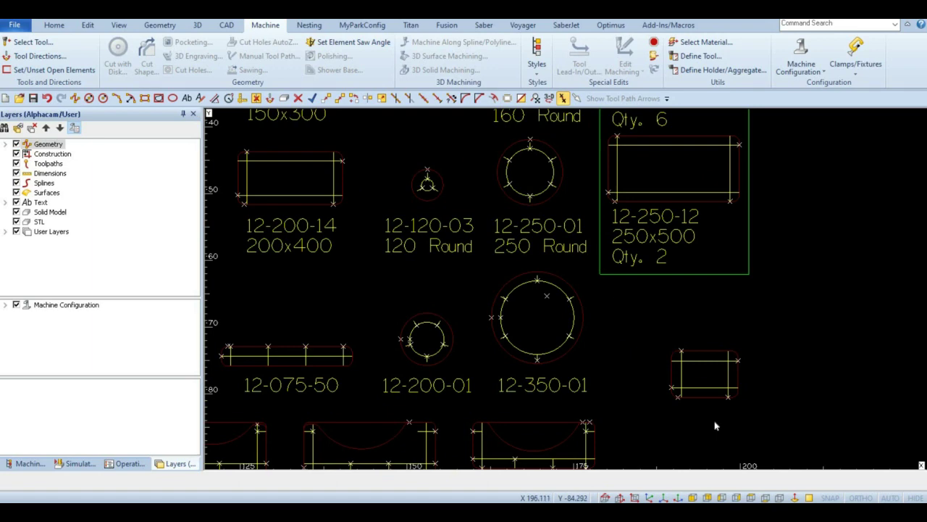
{"action": "left_click", "coordinate": [92, 26]}
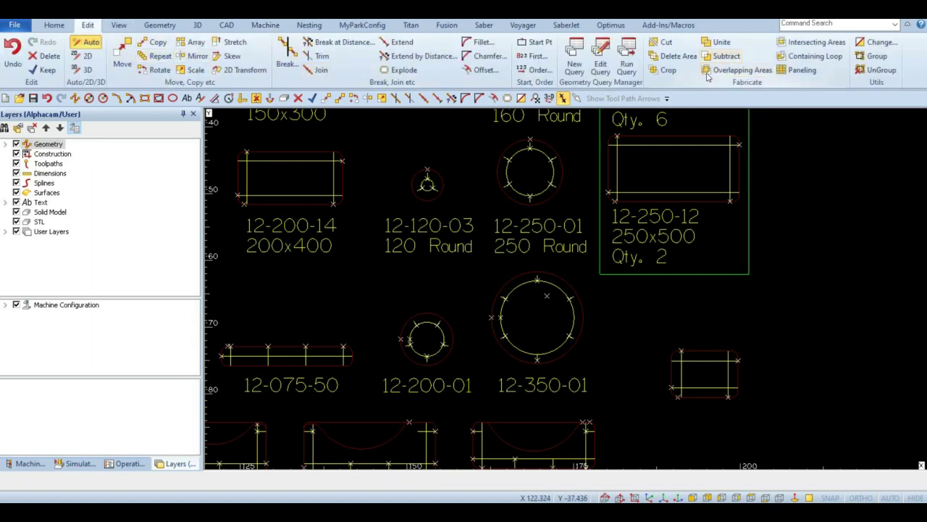
{"action": "left_click", "coordinate": [875, 56]}
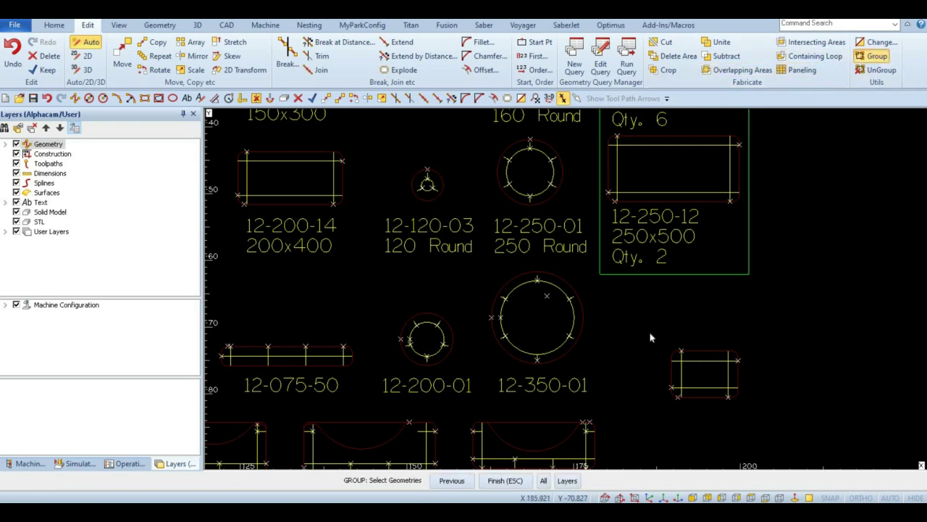
{"action": "left_click_drag", "start_coordinate": [656, 339], "coordinate": [754, 419]}
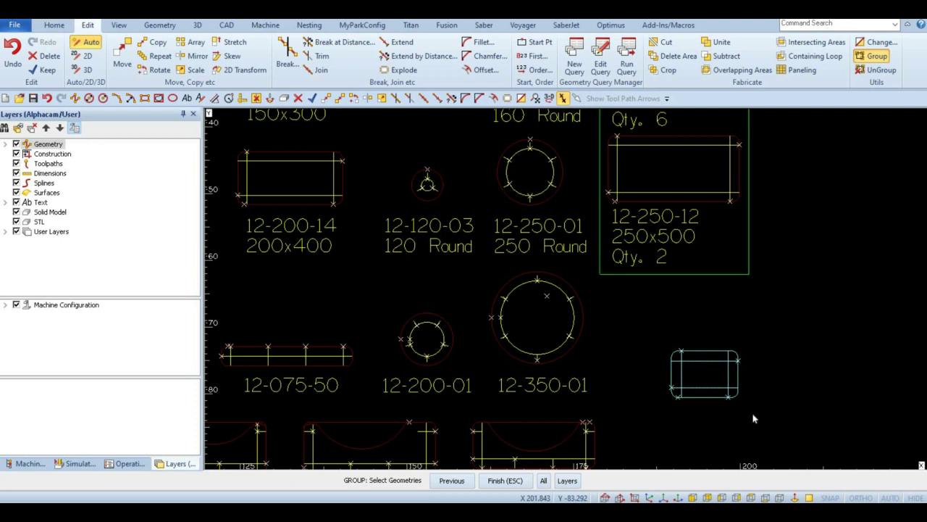
{"action": "left_click", "coordinate": [507, 481]}
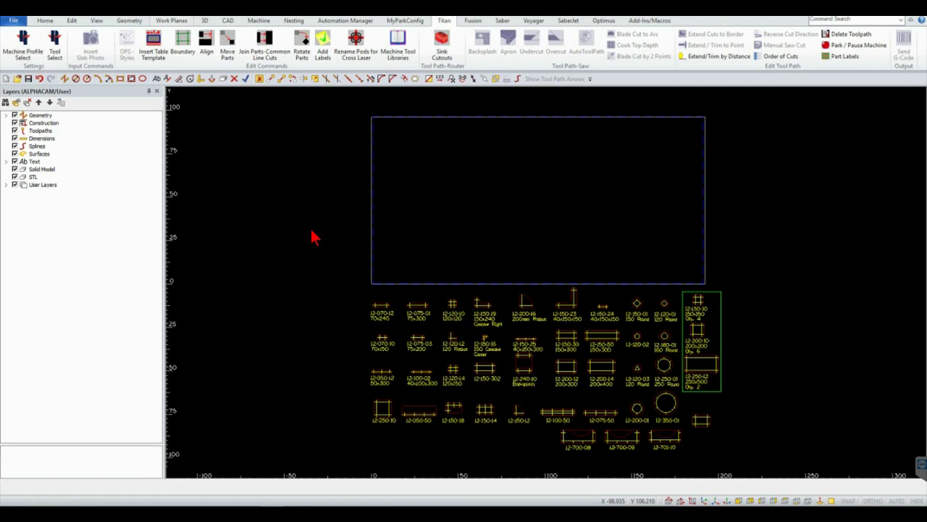
Browse to C:\Alphacam\LICOMDIR\VBMacros\Startup\Park_Industries\PI_Templates in the Save dialog.
{"action": "left_click", "coordinate": [28, 80]}
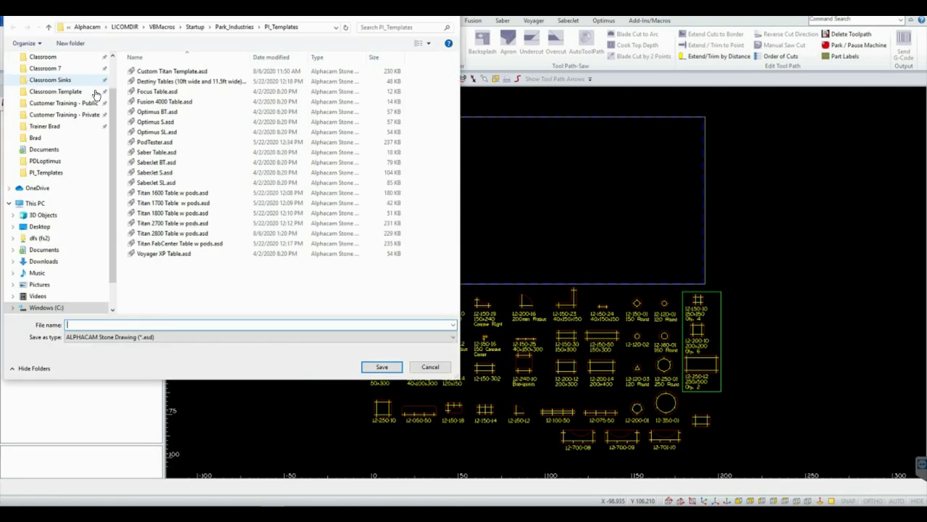
{"action": "left_click", "coordinate": [58, 308]}
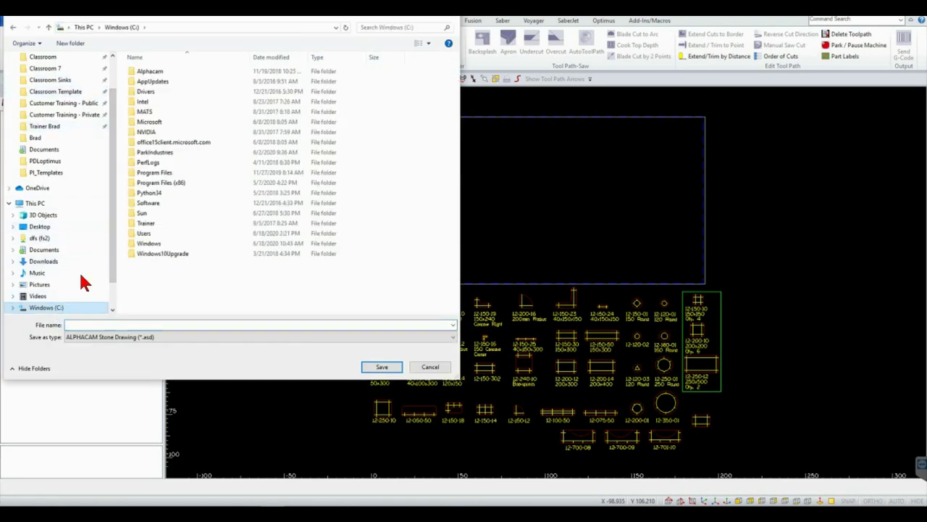
{"action": "double_click", "coordinate": [143, 75]}
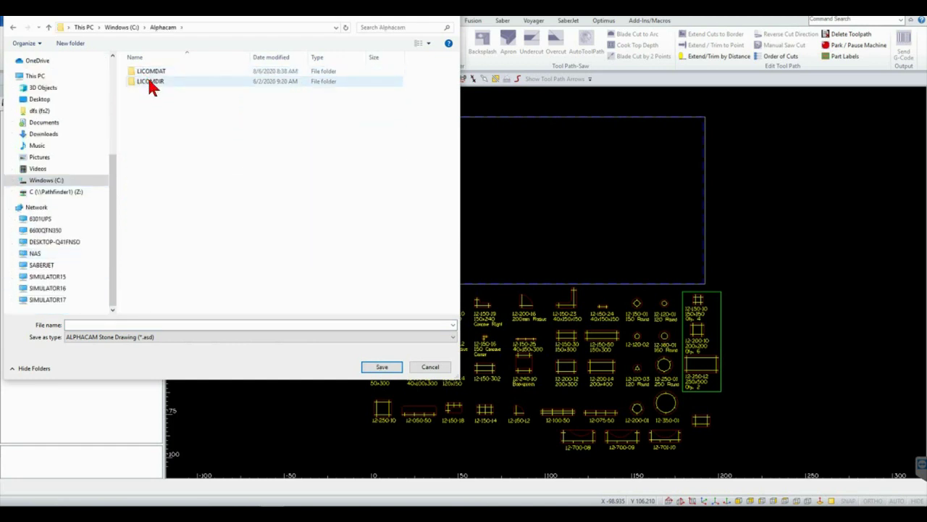
{"action": "double_click", "coordinate": [150, 83]}
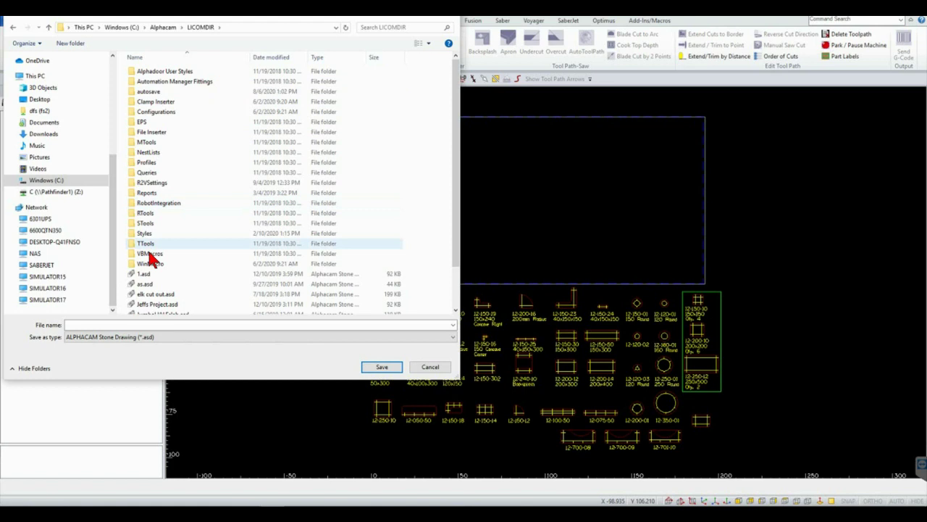
{"action": "double_click", "coordinate": [150, 253]}
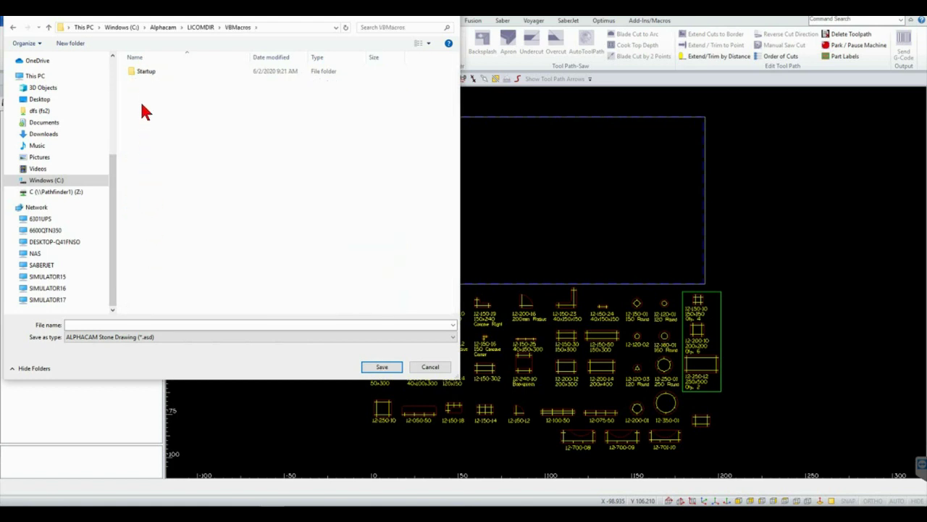
{"action": "double_click", "coordinate": [141, 73]}
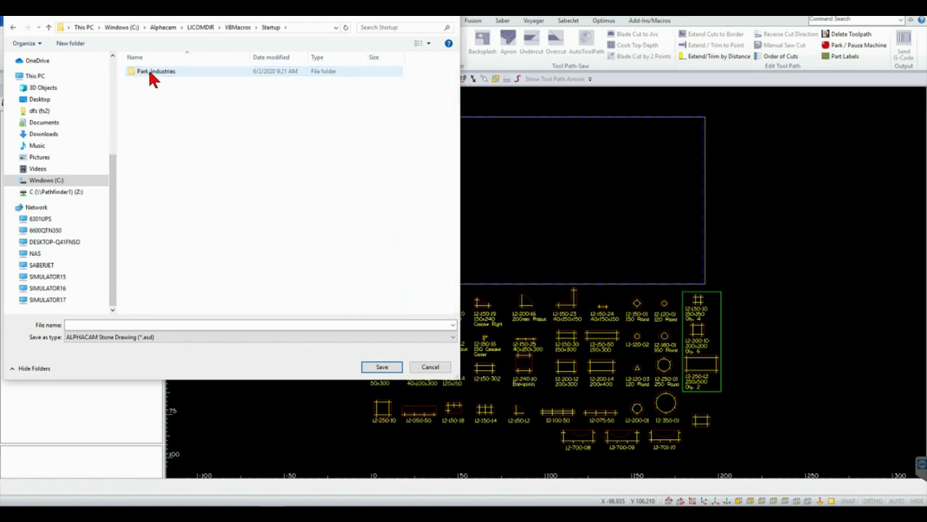
{"action": "double_click", "coordinate": [152, 73]}
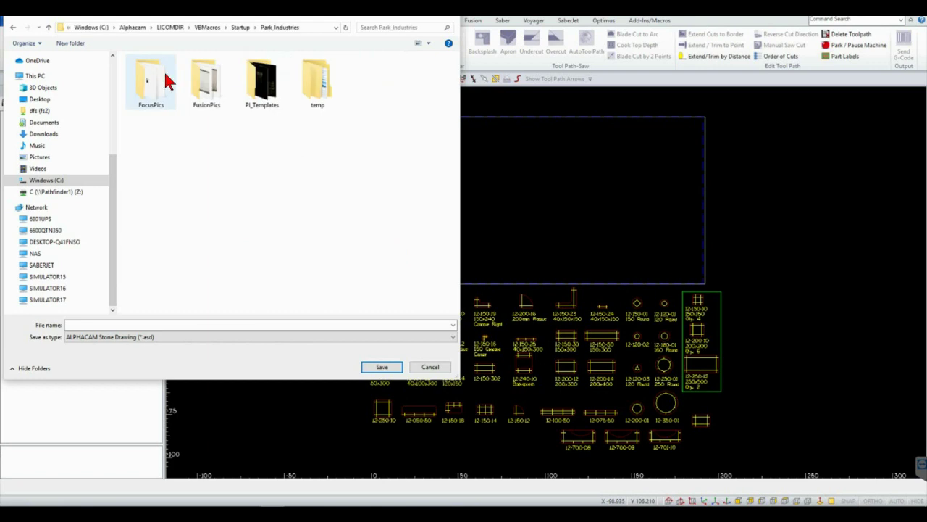
{"action": "double_click", "coordinate": [259, 81]}
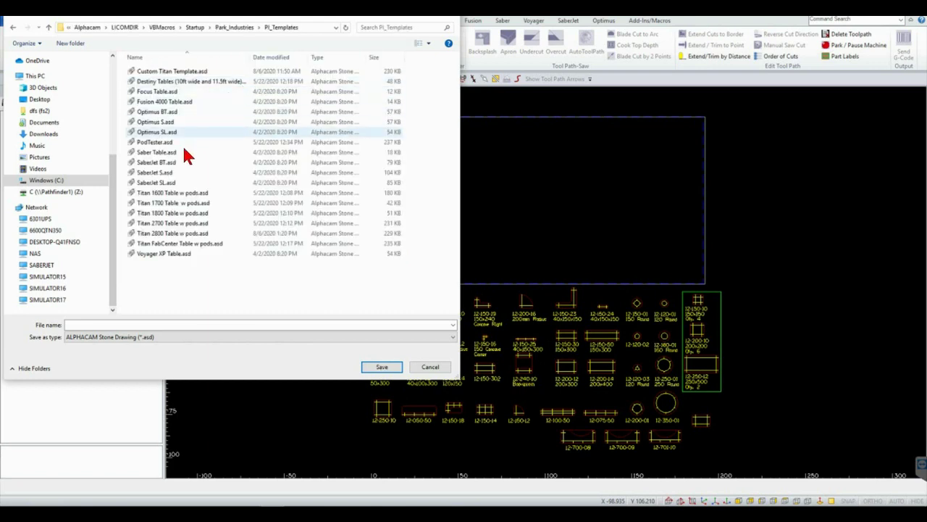
Overwrite Titan 2800 Table w pods.asd and confirm the replacement.
{"action": "left_click", "coordinate": [172, 233]}
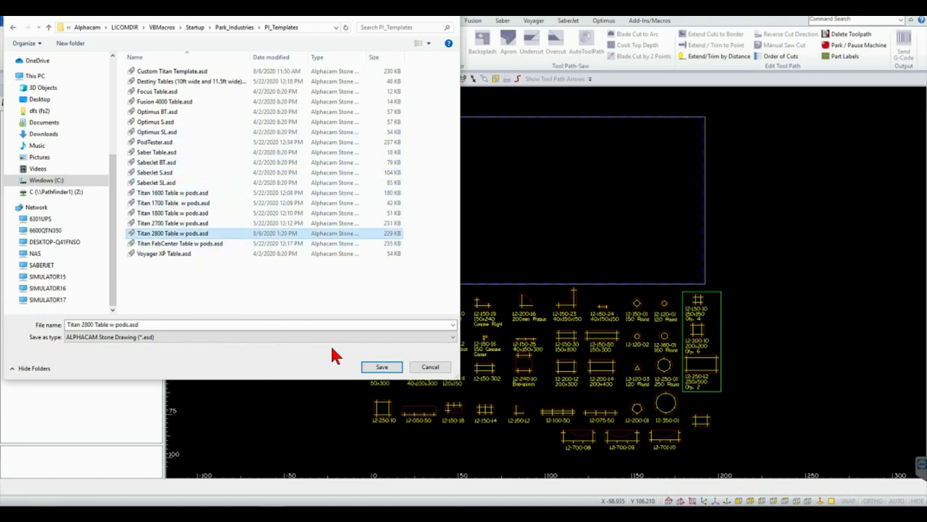
{"action": "left_click", "coordinate": [382, 368]}
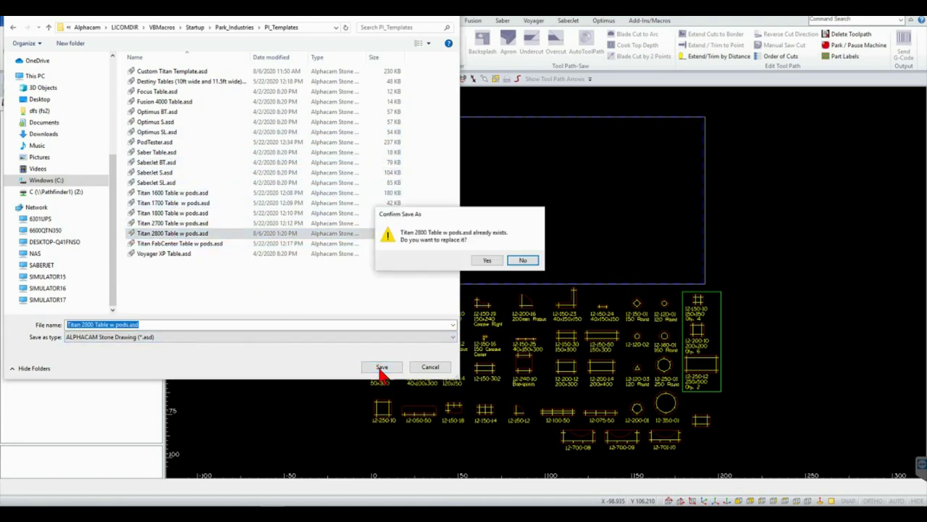
{"action": "left_click", "coordinate": [487, 261]}
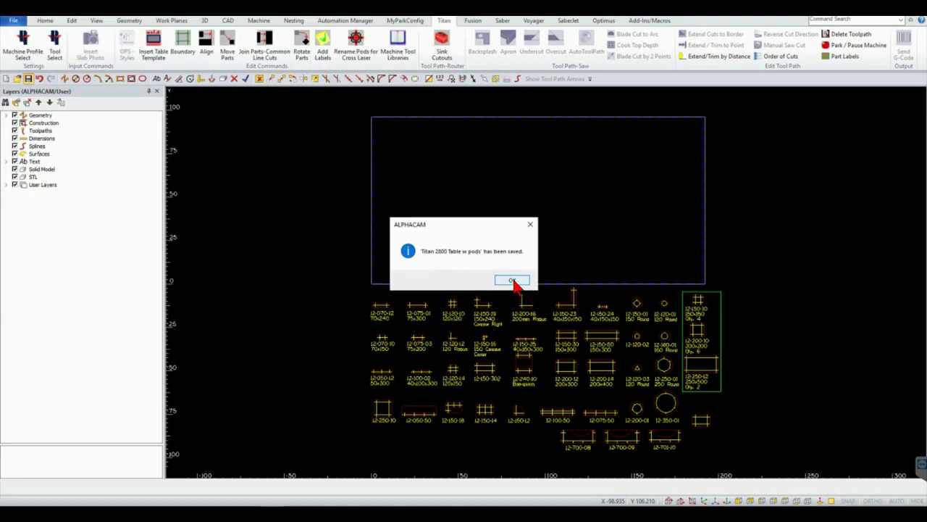
{"action": "left_click", "coordinate": [512, 280]}
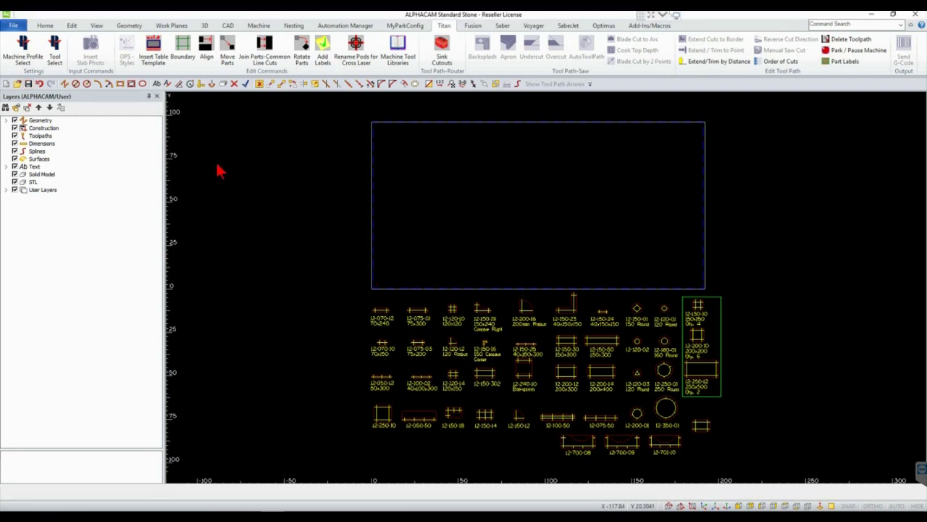
Save the drawing to the Documents folder under the name 'Custom Template'.
{"action": "left_click", "coordinate": [28, 83]}
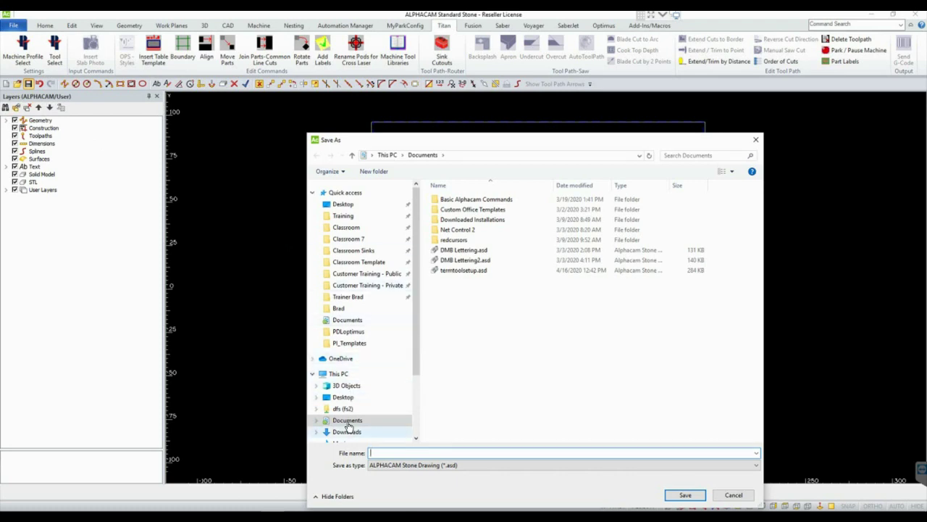
{"action": "left_click", "coordinate": [348, 426]}
{"action": "left_click", "coordinate": [373, 453]}
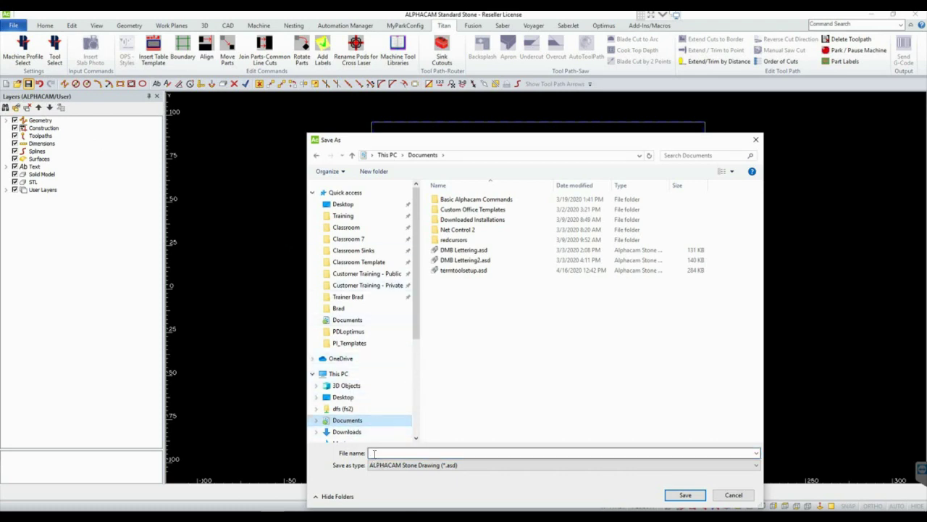
{"action": "left_click", "coordinate": [374, 452]}
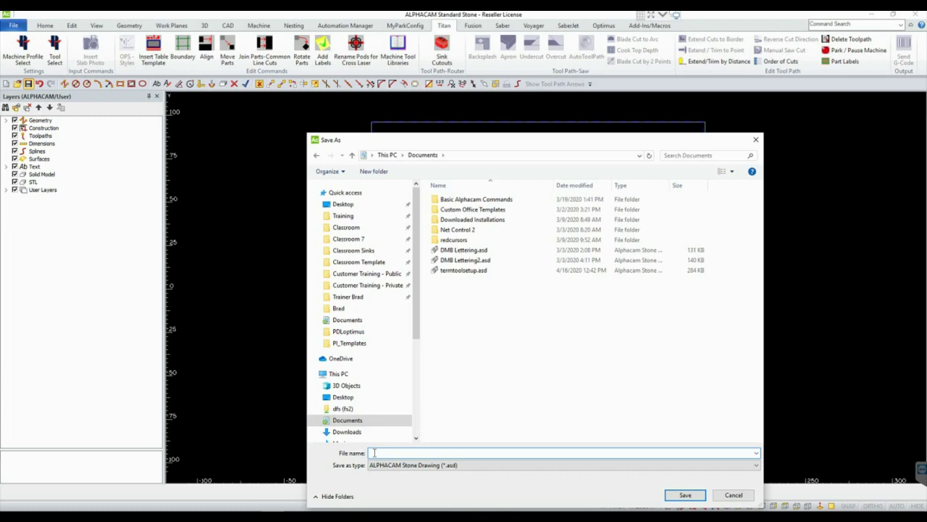
{"action": "type", "text": "Cust"}
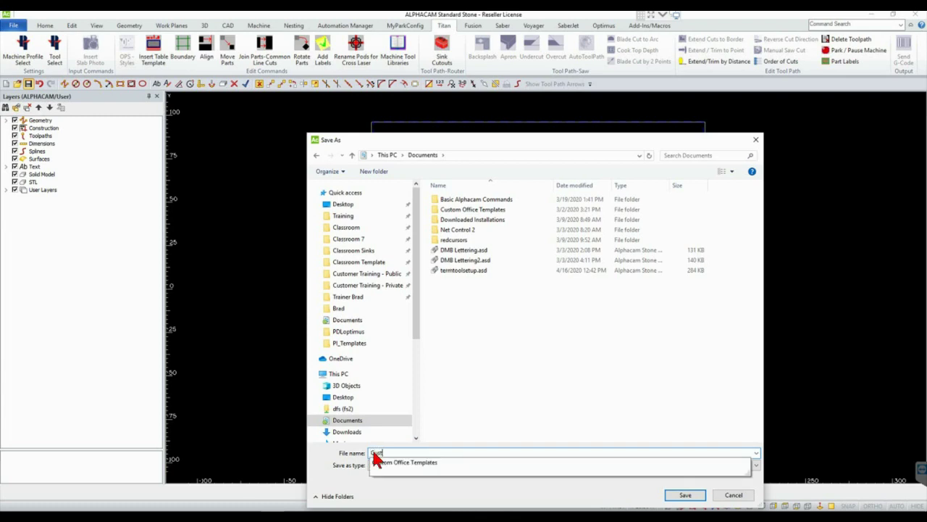
{"action": "type", "text": "om Template"}
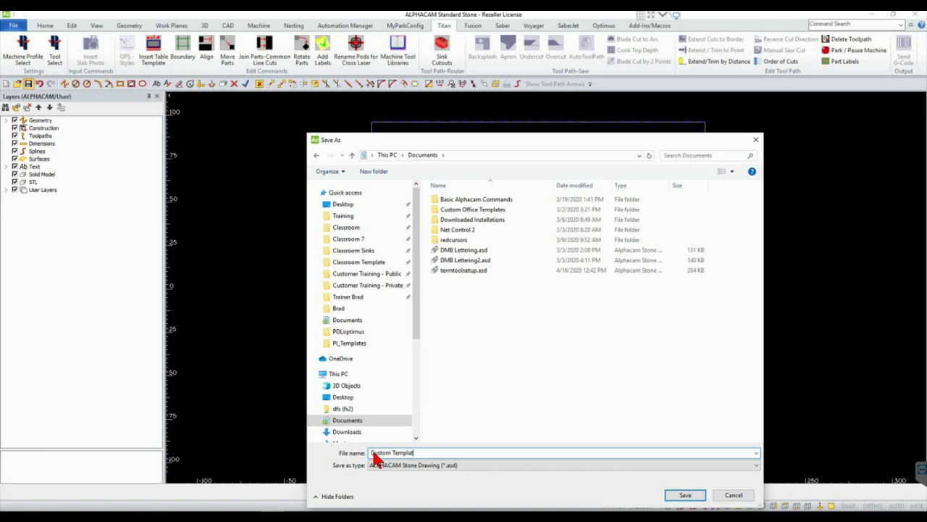
{"action": "left_click", "coordinate": [686, 496]}
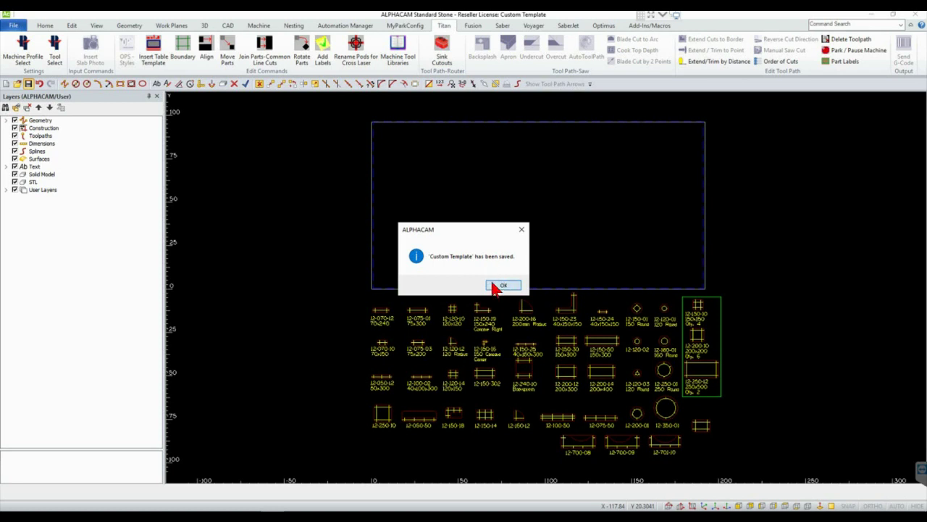
{"action": "left_click", "coordinate": [504, 284]}
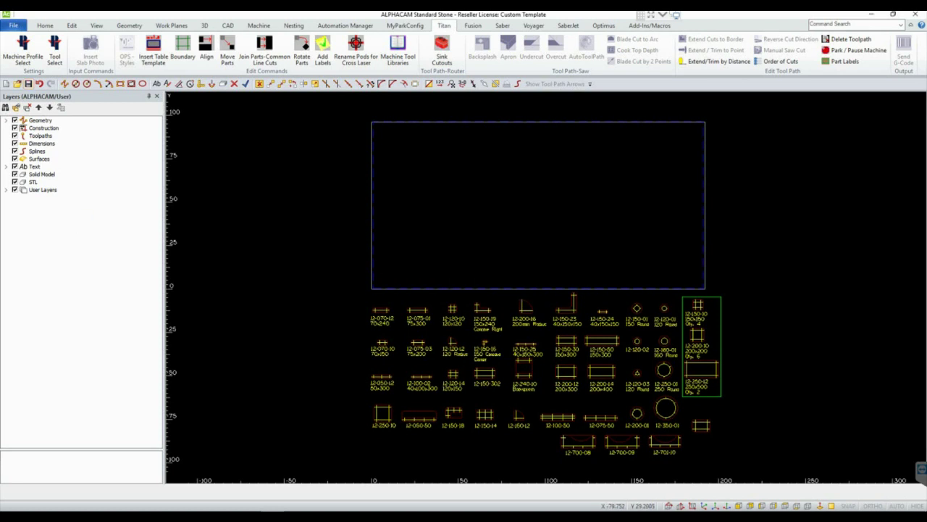
Start a new drawing, set Documents\Custom Template.asd as the Titan table template, and save all profiles.
{"action": "left_click", "coordinate": [7, 85]}
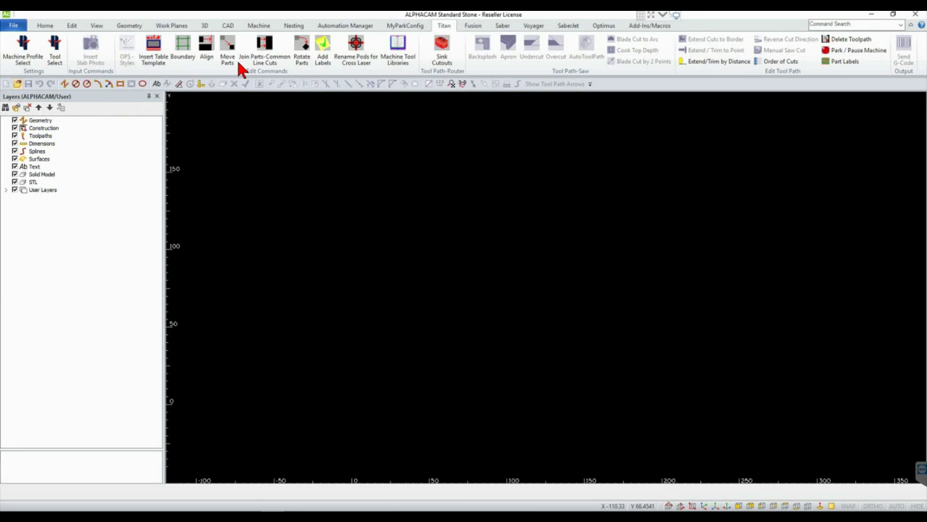
{"action": "left_click", "coordinate": [404, 28]}
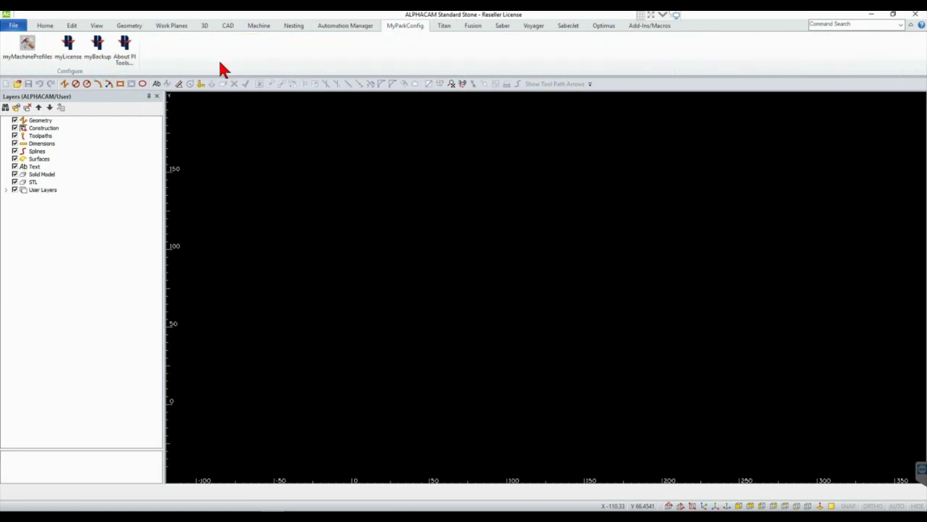
{"action": "left_click", "coordinate": [34, 52]}
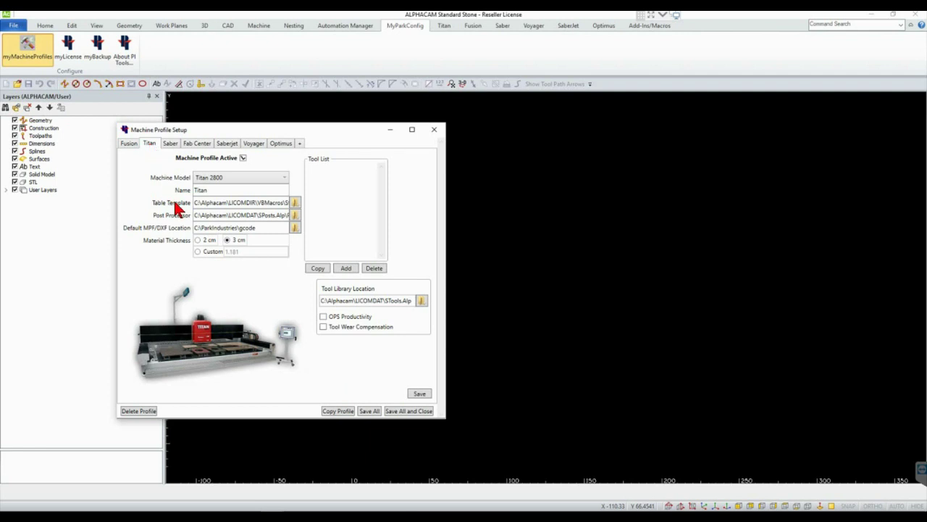
{"action": "left_click", "coordinate": [296, 205]}
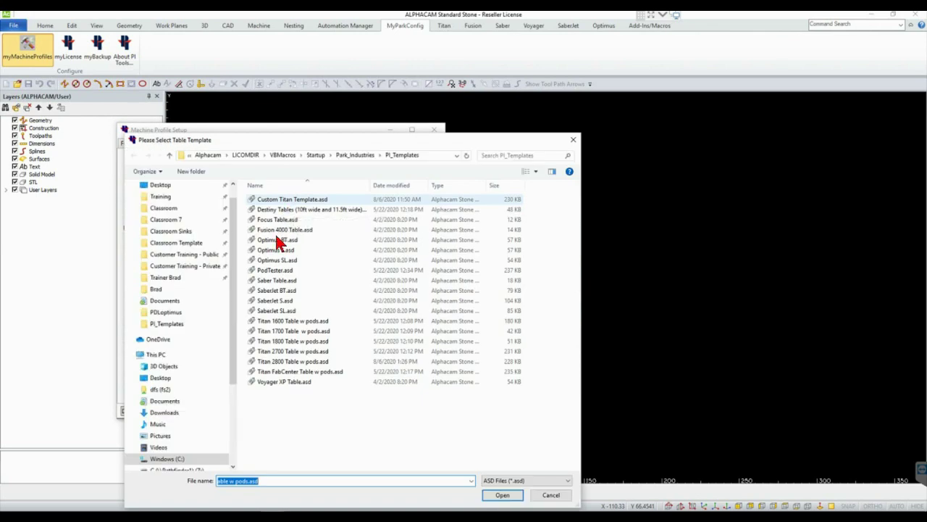
{"action": "left_click", "coordinate": [164, 400]}
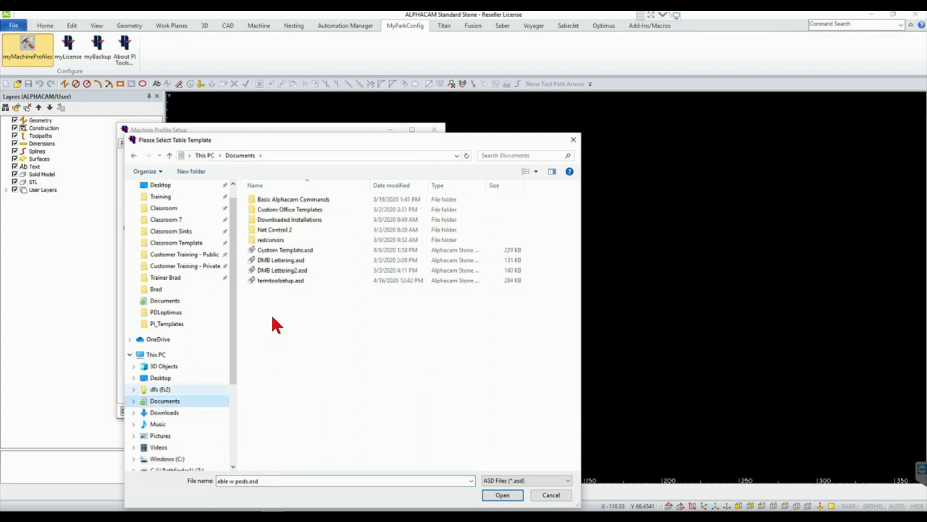
{"action": "left_click", "coordinate": [274, 248]}
{"action": "left_click", "coordinate": [501, 496]}
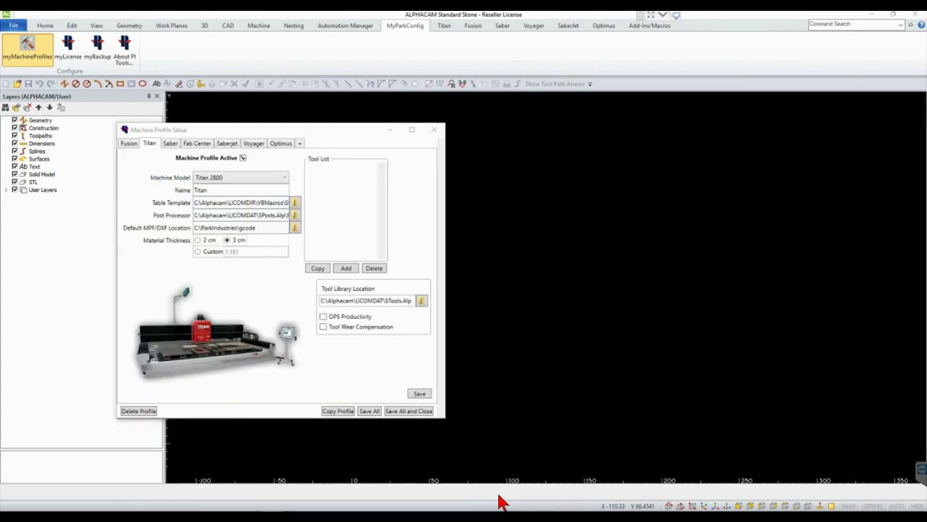
{"action": "left_click", "coordinate": [409, 410]}
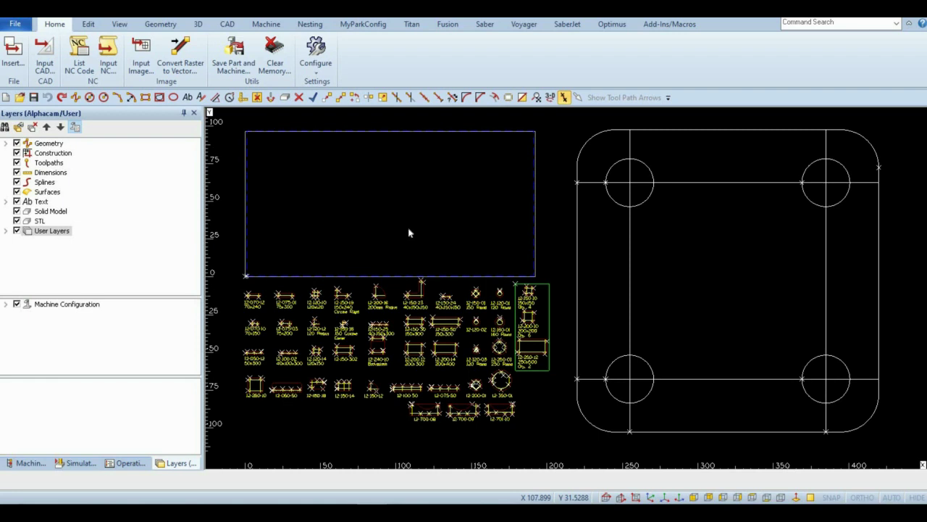
Delete the four corner circles from the rounded-square outline.
{"action": "left_click", "coordinate": [298, 97]}
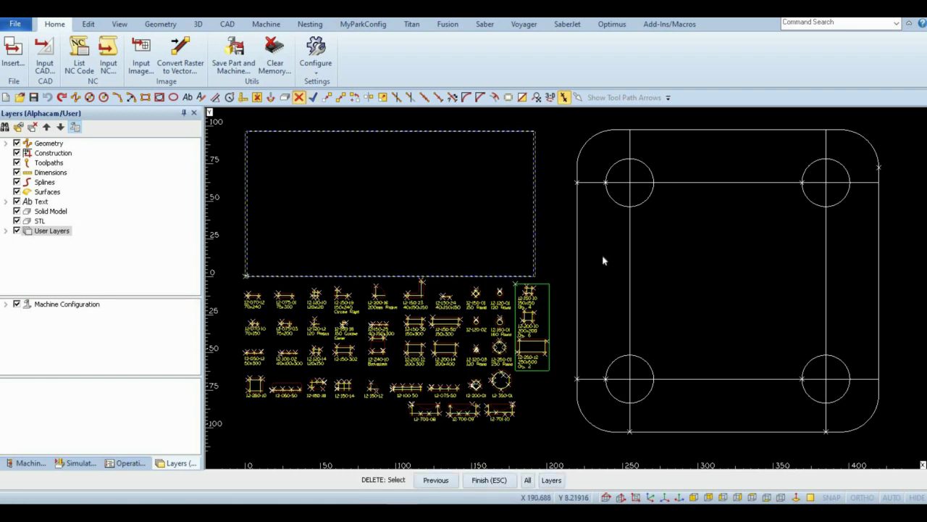
{"action": "left_click", "coordinate": [645, 204]}
{"action": "left_click", "coordinate": [810, 200]}
{"action": "left_click", "coordinate": [645, 364]}
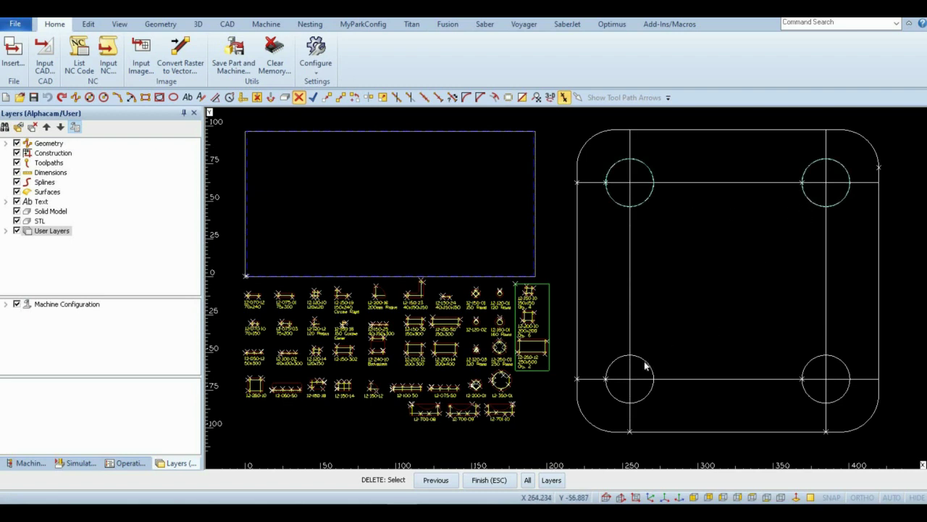
{"action": "left_click", "coordinate": [802, 370]}
{"action": "key", "text": "Escape"}
{"action": "left_click", "coordinate": [443, 286]}
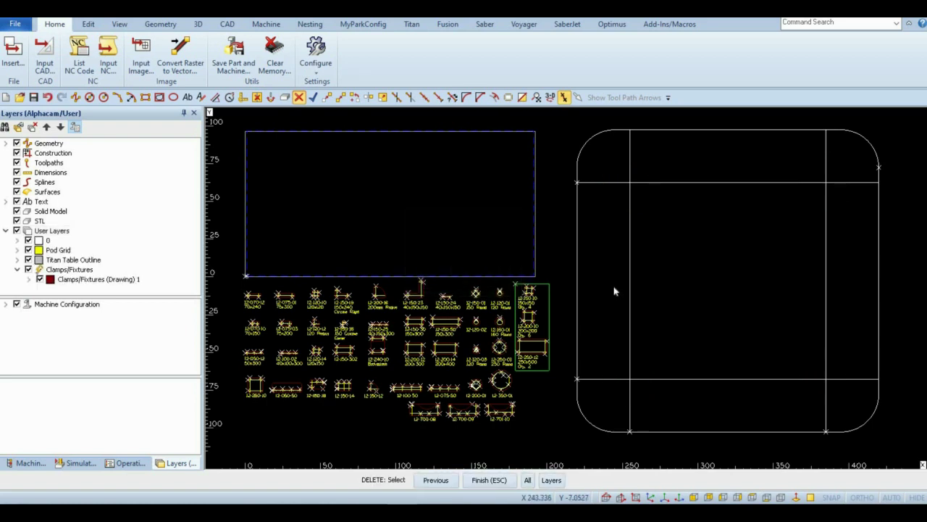
{"action": "key", "text": "Escape"}
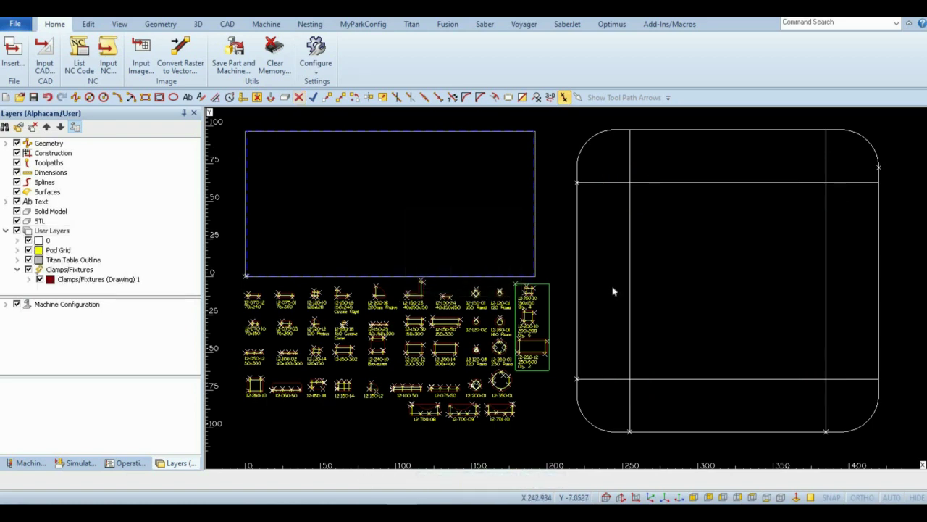
Scale the whole pod outline by 1/25.4 about its centre, converting it to inches.
{"action": "left_click", "coordinate": [384, 98]}
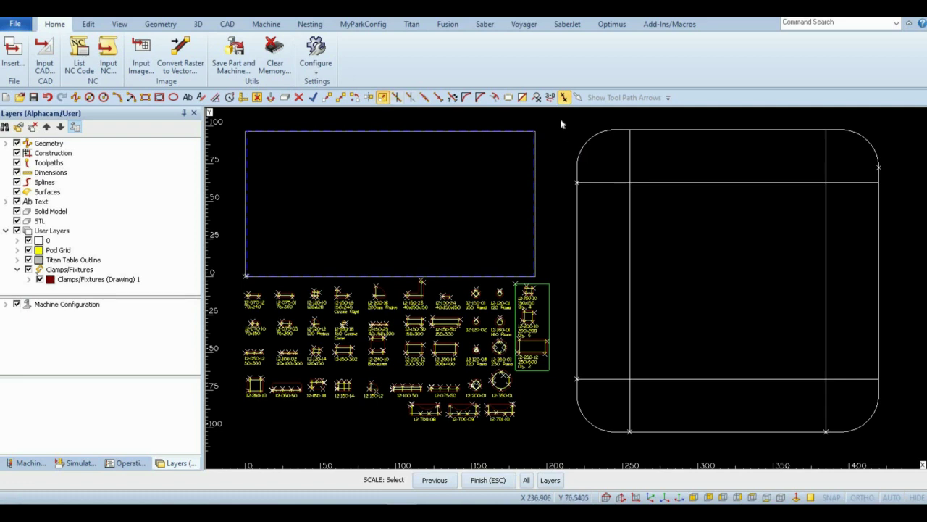
{"action": "left_click", "coordinate": [559, 119]}
{"action": "left_click", "coordinate": [898, 443]}
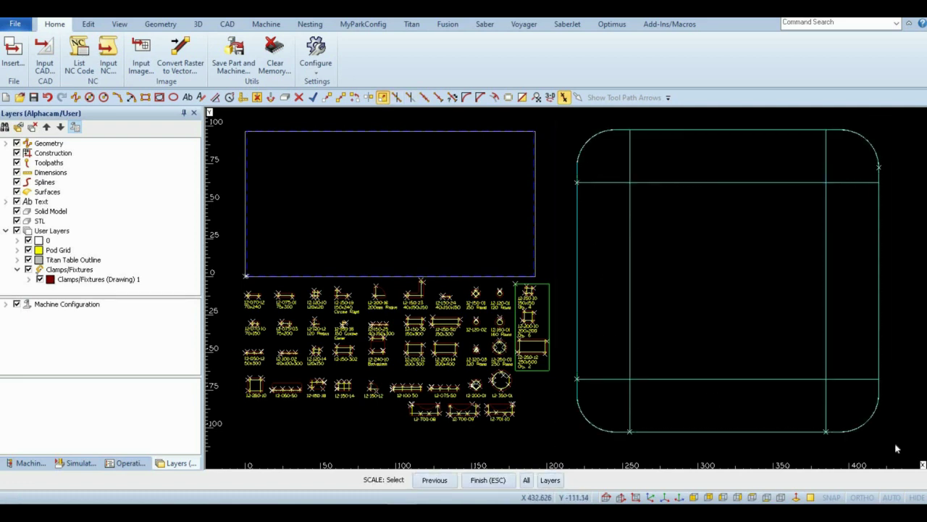
{"action": "key", "text": "Escape"}
{"action": "left_click", "coordinate": [718, 301]}
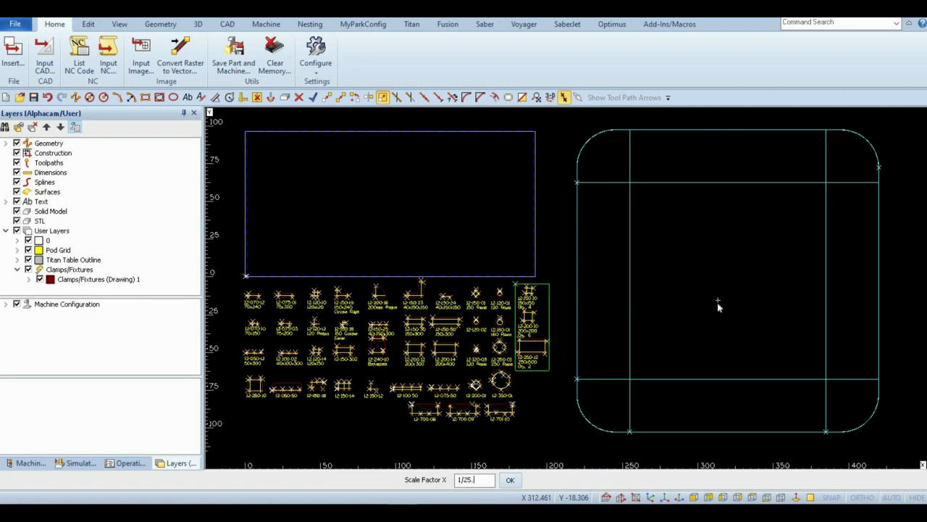
{"action": "type", "text": "1/25.4"}
{"action": "key", "text": "Return"}
{"action": "scroll", "coordinate": [721, 303], "scroll_direction": "up", "scroll_amount": 5}
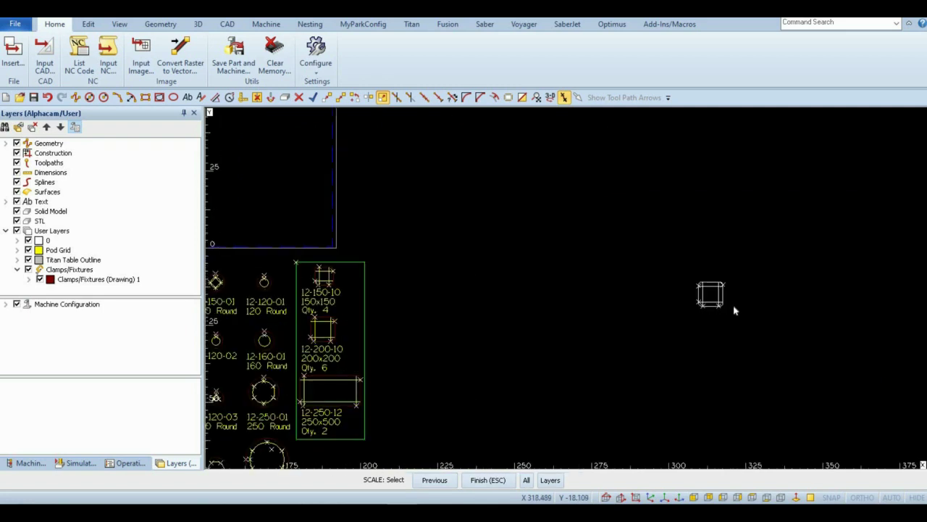
{"action": "scroll", "coordinate": [730, 308], "scroll_direction": "up", "scroll_amount": 1}
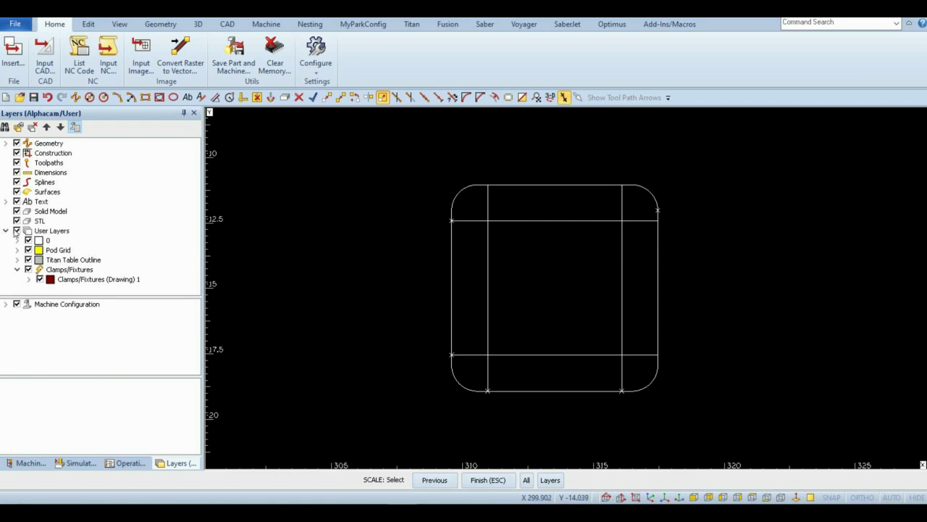
Make Pod Grid the active layer and bring up the Change layer options.
{"action": "left_click", "coordinate": [58, 251]}
{"action": "right_click", "coordinate": [58, 251]}
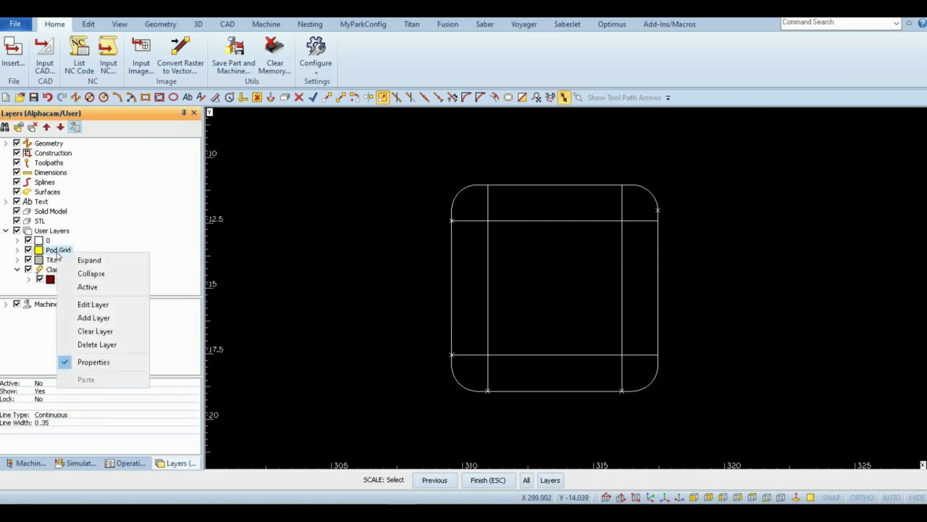
{"action": "left_click", "coordinate": [86, 287]}
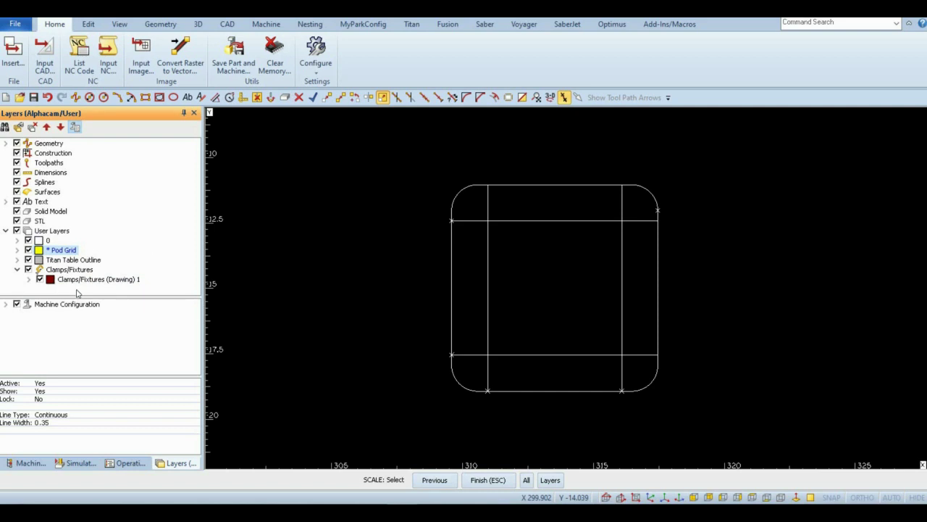
{"action": "left_click", "coordinate": [522, 98]}
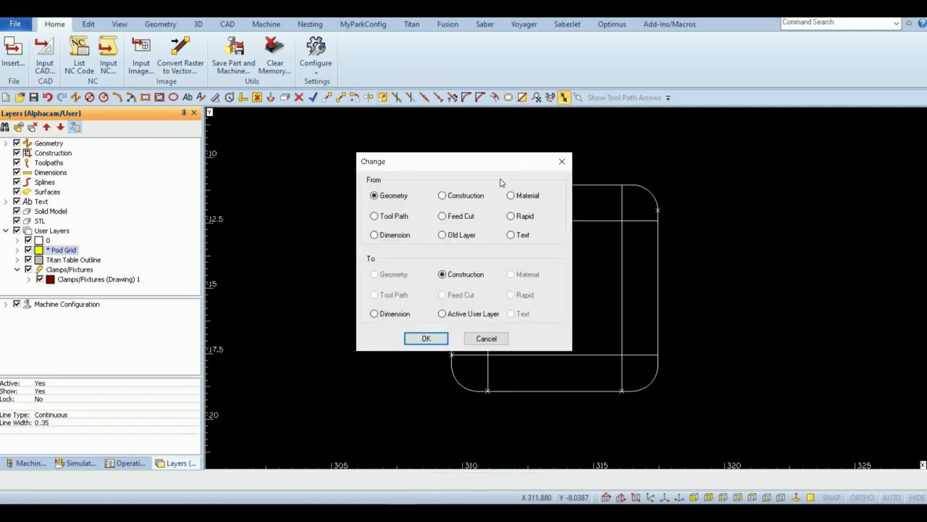
Move the left, top, right and bottom pod grid lines from their old layer onto Pod Grid.
{"action": "left_click", "coordinate": [443, 236]}
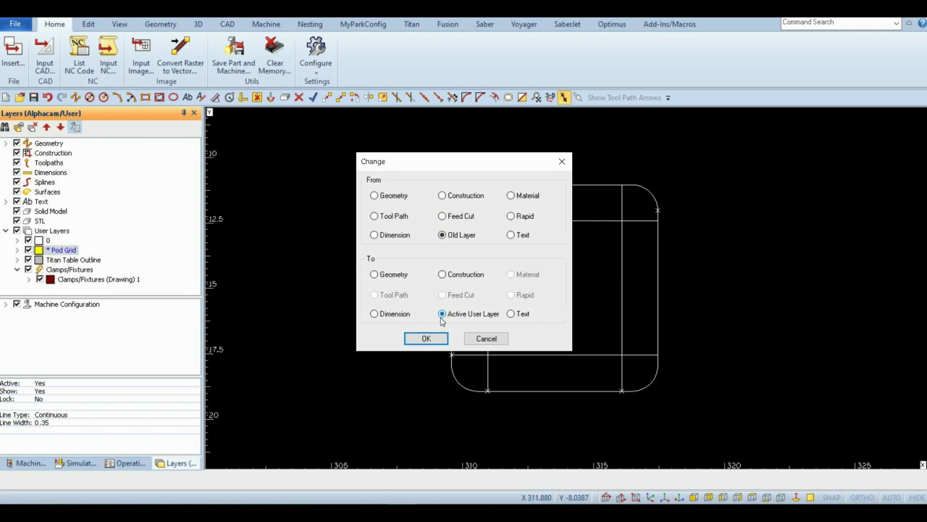
{"action": "left_click", "coordinate": [426, 338]}
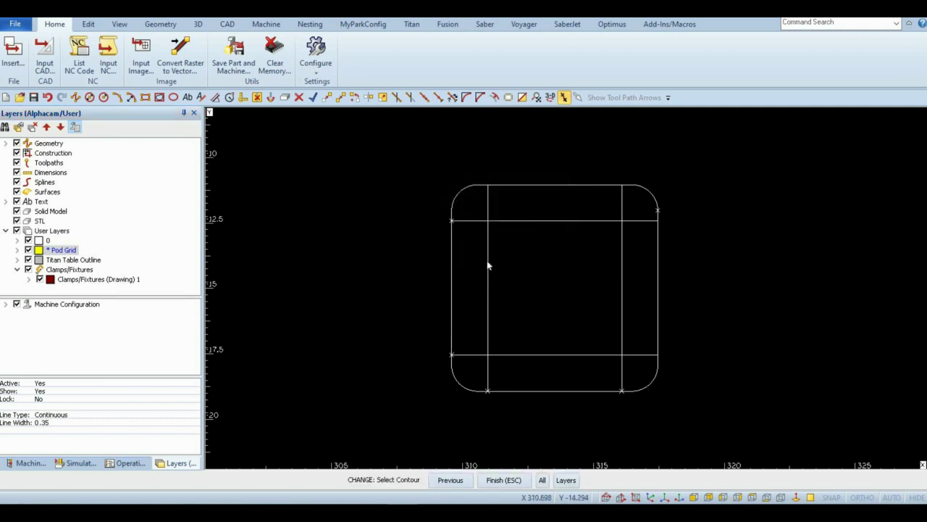
{"action": "left_click", "coordinate": [487, 266]}
{"action": "left_click", "coordinate": [549, 221]}
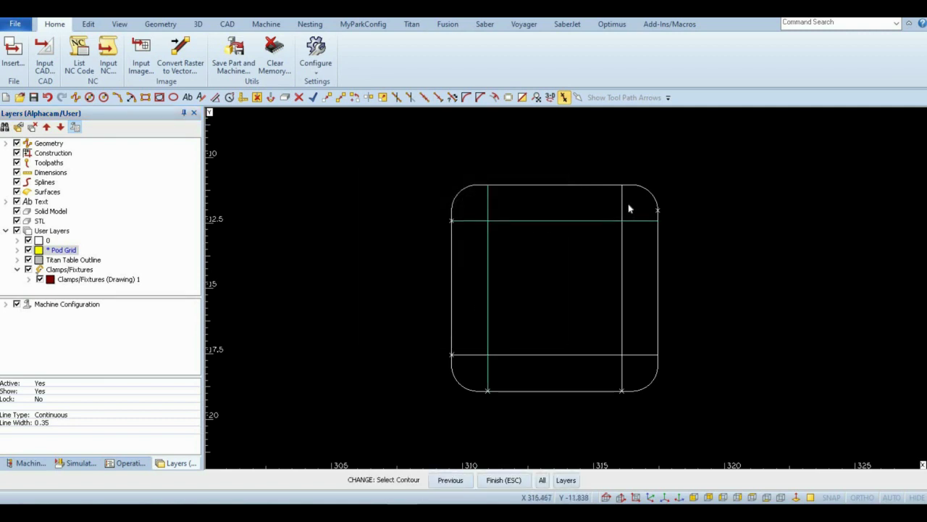
{"action": "left_click", "coordinate": [622, 207]}
{"action": "left_click", "coordinate": [580, 355]}
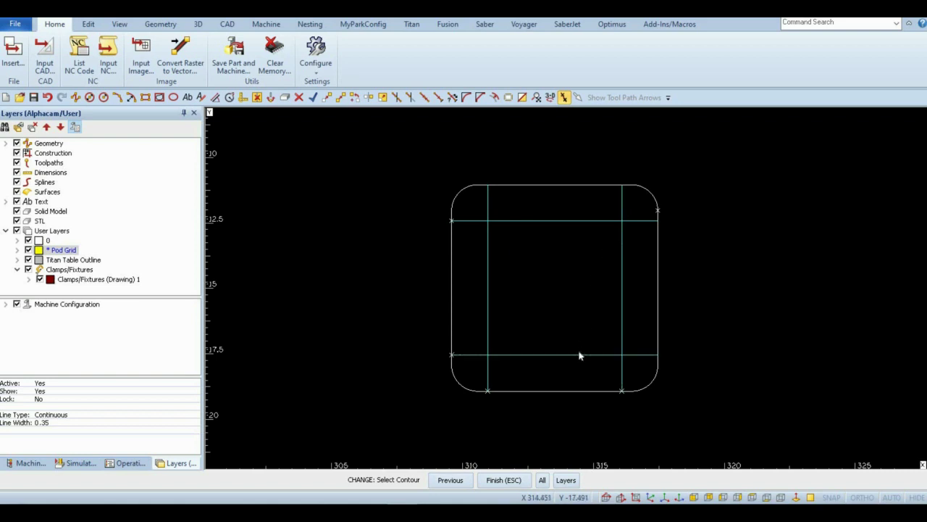
{"action": "key", "text": "Escape"}
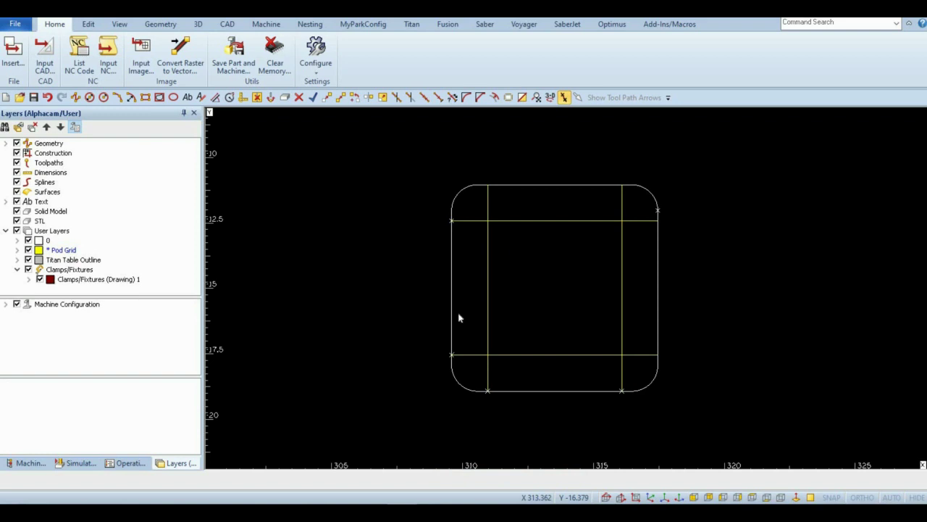
Deactivate Pod Grid and make Clamps/Fixtures (Drawing) 1 the active layer instead.
{"action": "left_click", "coordinate": [64, 250]}
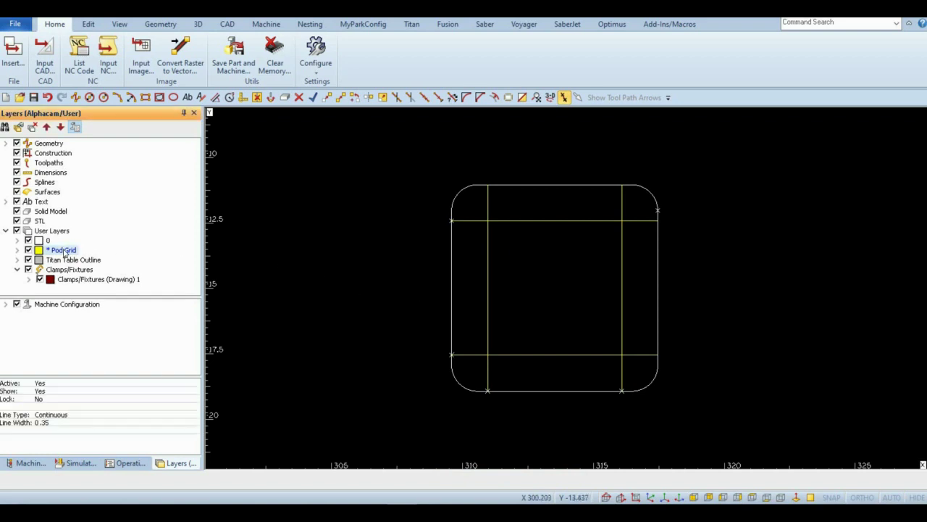
{"action": "right_click", "coordinate": [64, 251]}
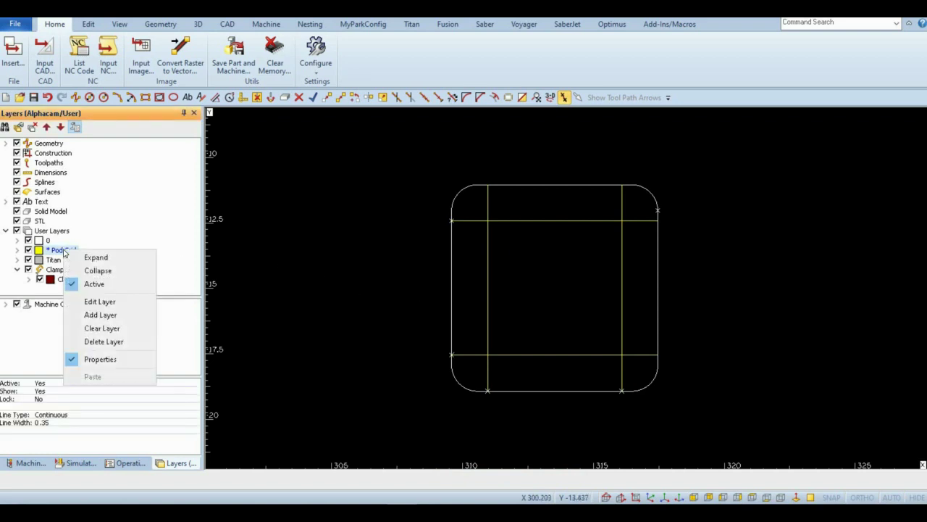
{"action": "left_click", "coordinate": [94, 284]}
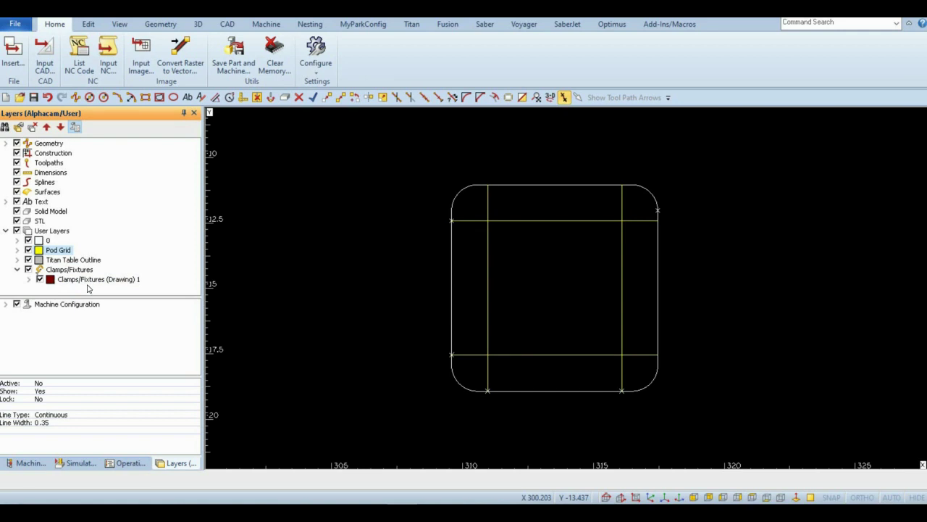
{"action": "left_click", "coordinate": [18, 270]}
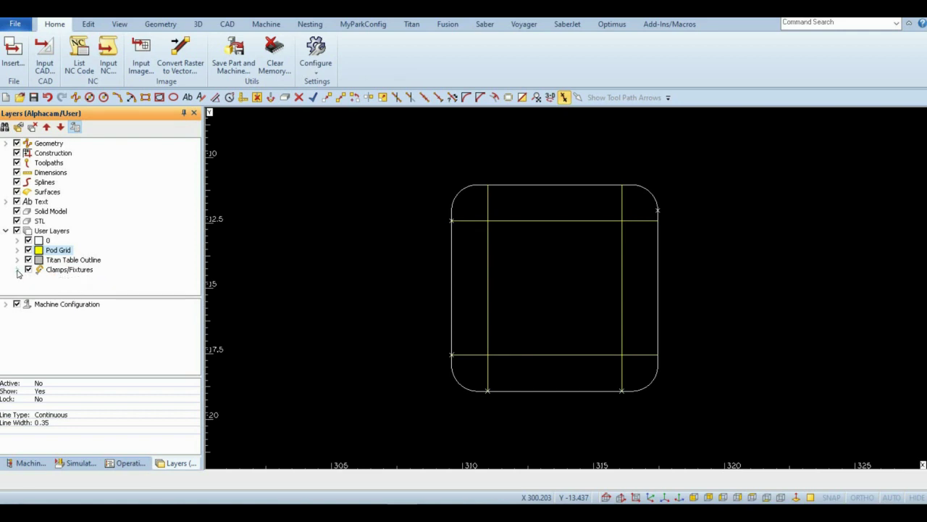
{"action": "left_click", "coordinate": [17, 270]}
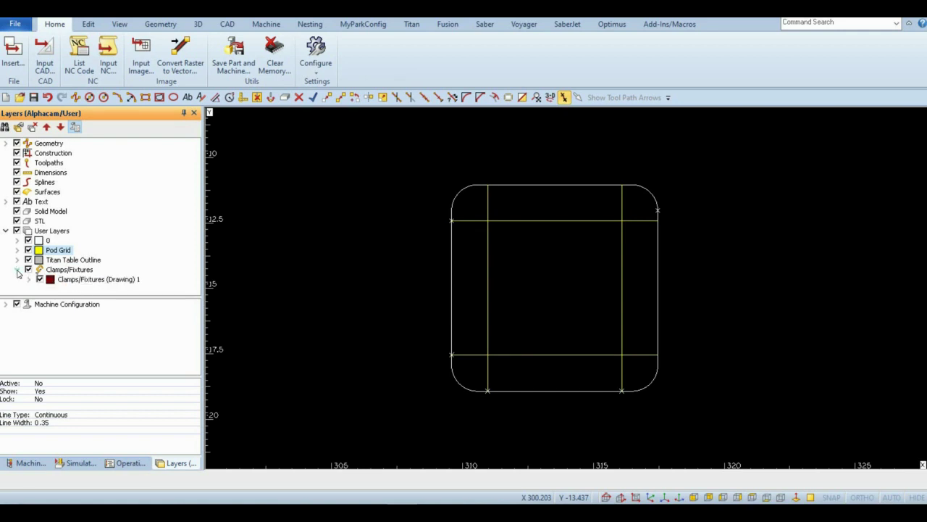
{"action": "right_click", "coordinate": [72, 284]}
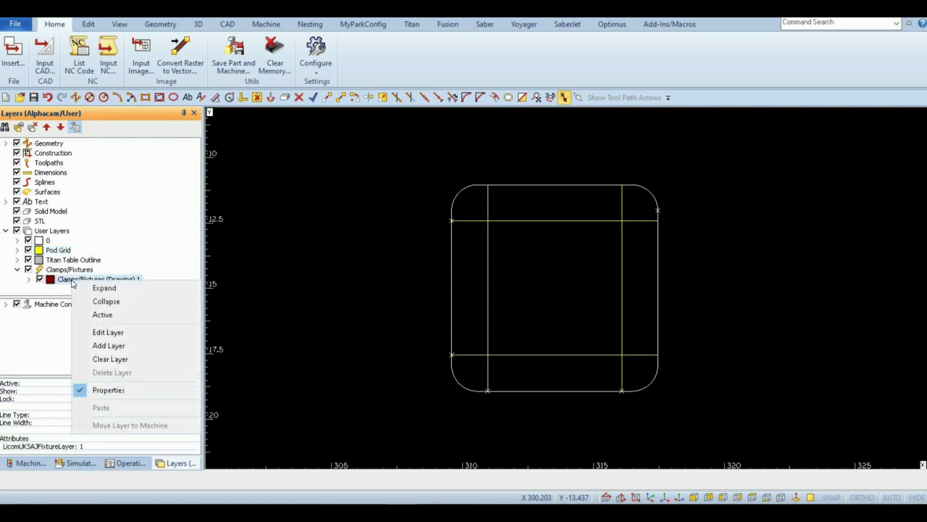
{"action": "left_click", "coordinate": [102, 316]}
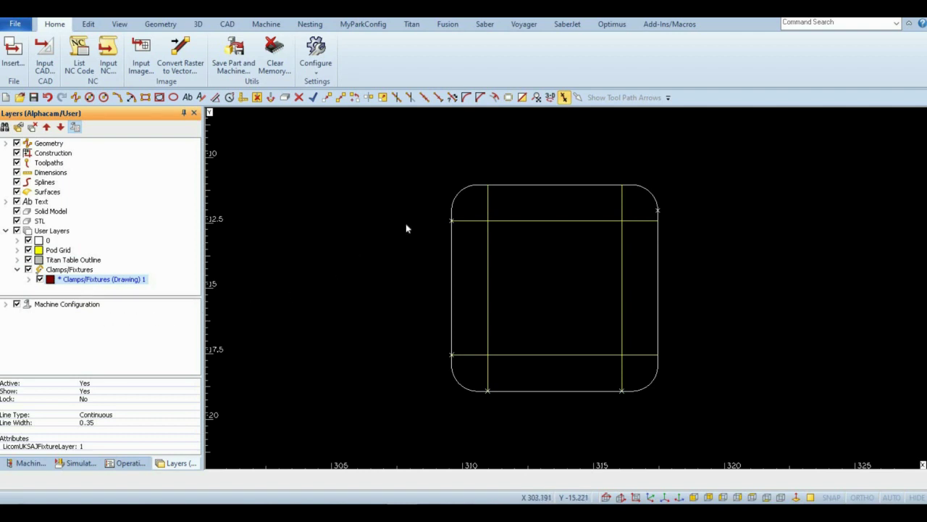
Put the rounded pod outline on Clamps/Fixtures (Drawing) 1, then make that layer inactive.
{"action": "left_click", "coordinate": [522, 97]}
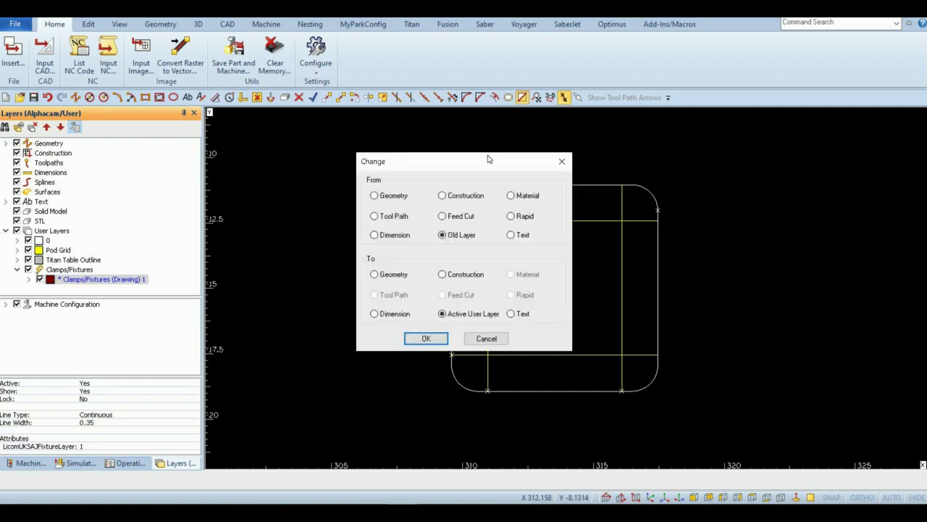
{"action": "left_click_drag", "start_coordinate": [488, 159], "coordinate": [361, 157]}
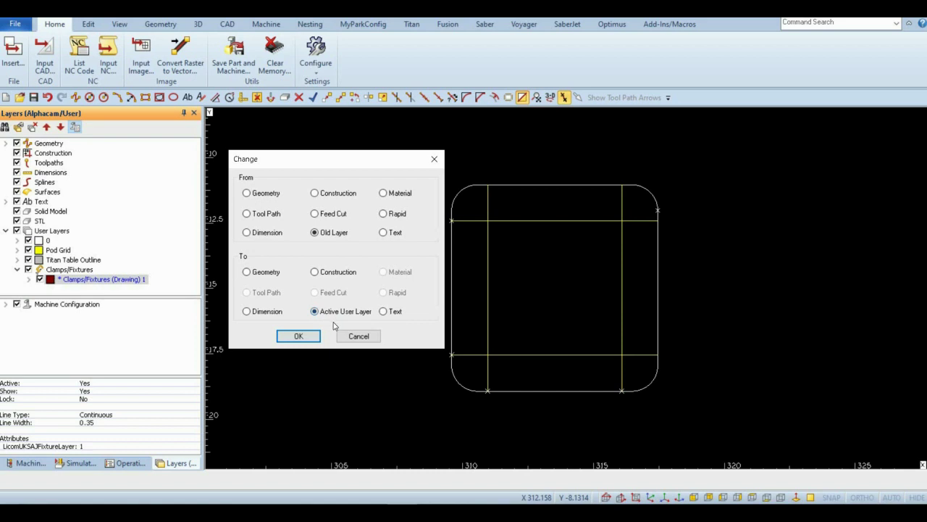
{"action": "left_click", "coordinate": [297, 336]}
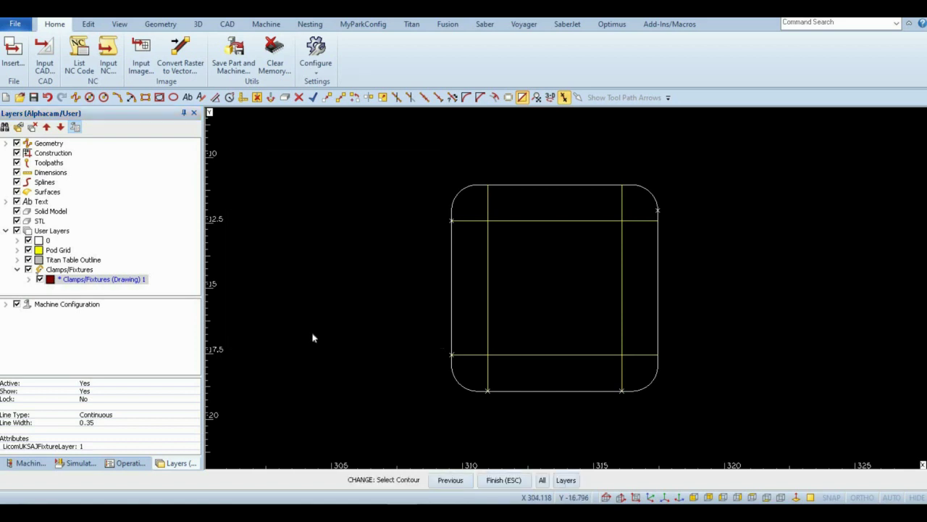
{"action": "left_click", "coordinate": [451, 293]}
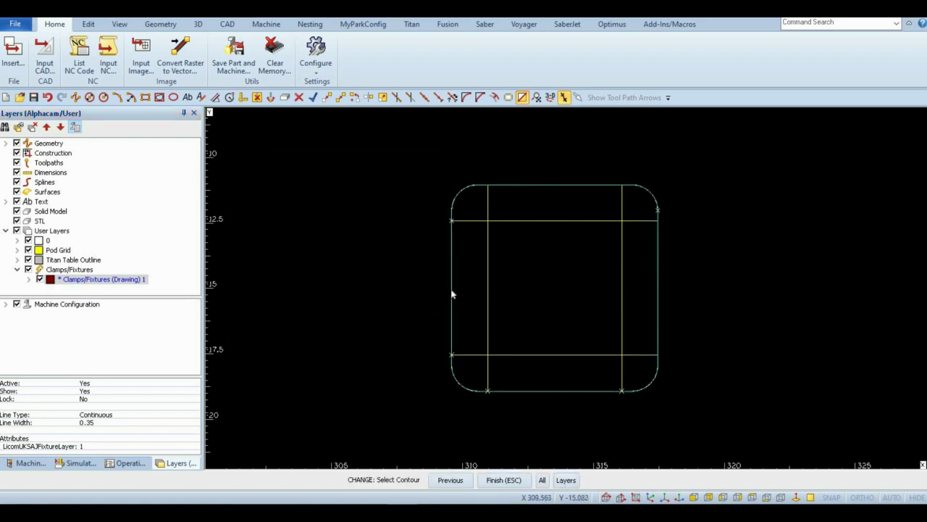
{"action": "left_click", "coordinate": [498, 482]}
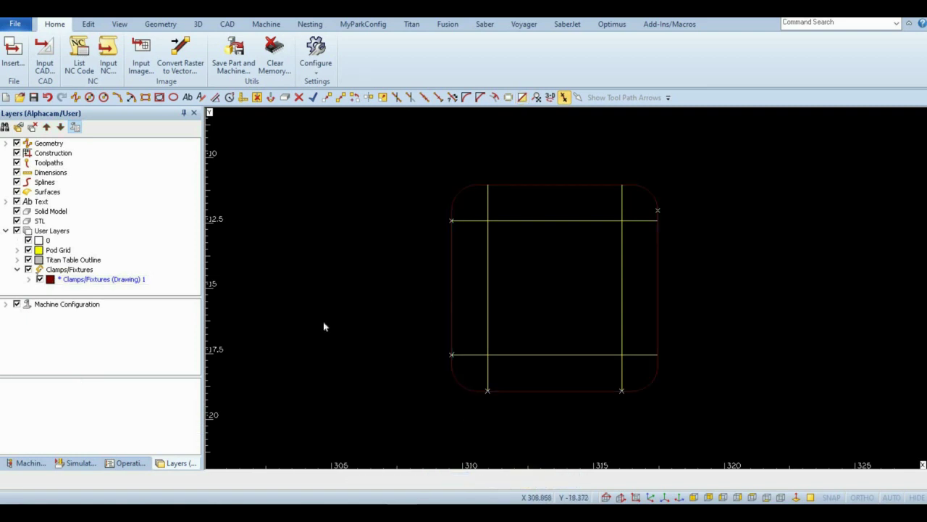
{"action": "right_click", "coordinate": [94, 284]}
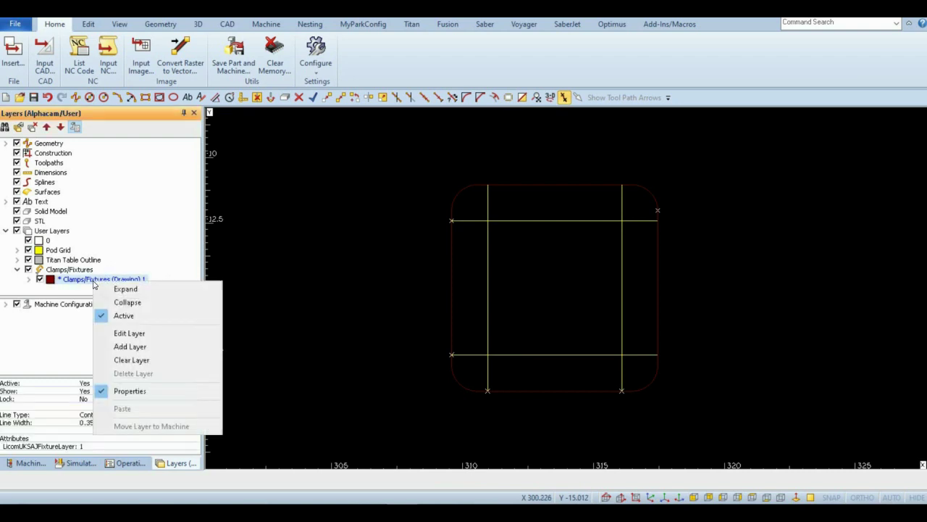
{"action": "left_click", "coordinate": [124, 316]}
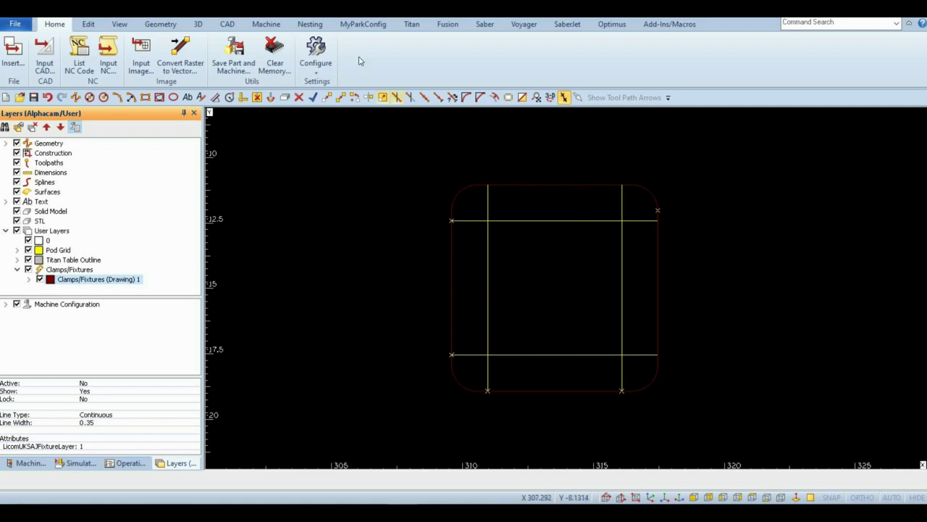
Make the pod outline an extruded clamp 'Clamp 100' from Z 0 to -4.133, referenced at its centre.
{"action": "left_click", "coordinate": [275, 29]}
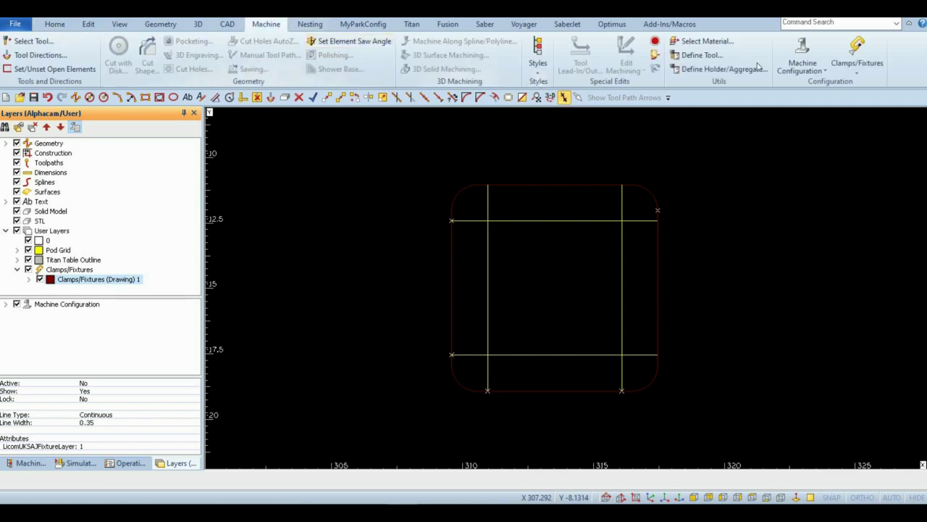
{"action": "left_click", "coordinate": [852, 50]}
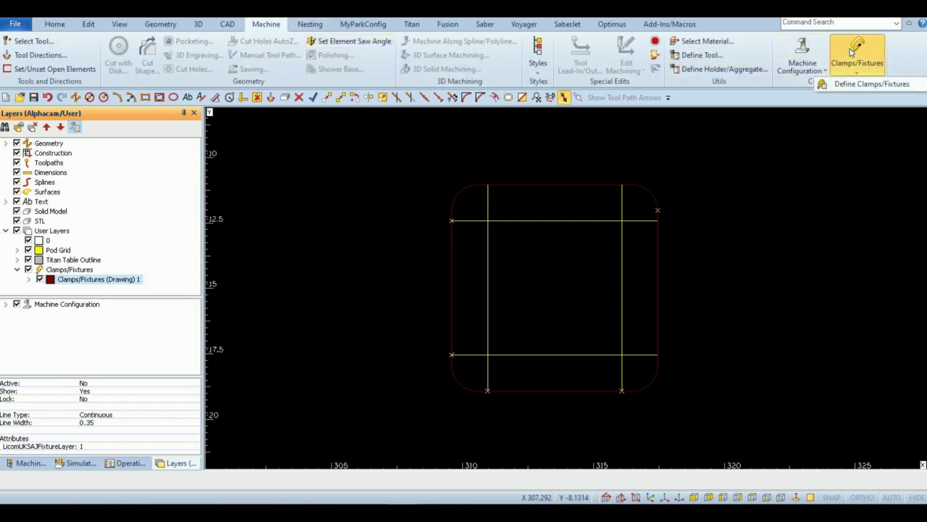
{"action": "left_click", "coordinate": [866, 86]}
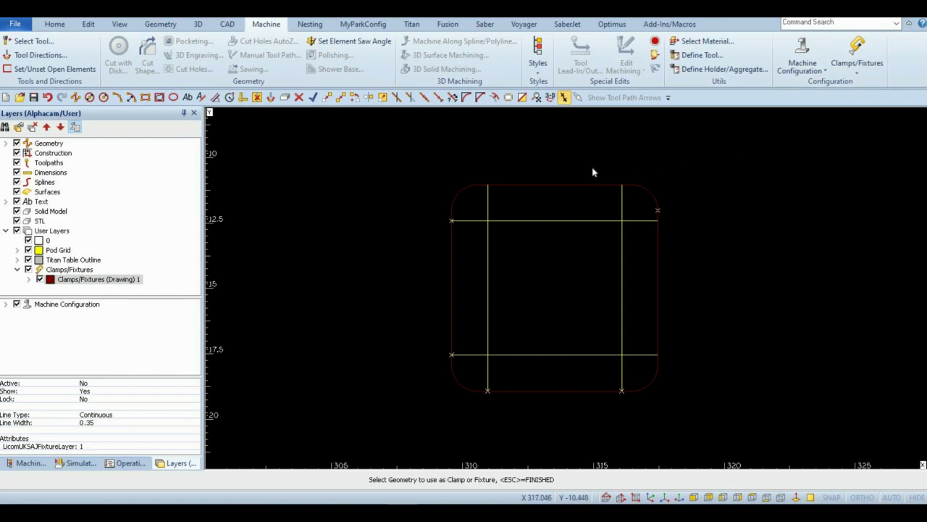
{"action": "left_click", "coordinate": [559, 187]}
{"action": "key", "text": "Escape"}
{"action": "left_click", "coordinate": [454, 120]}
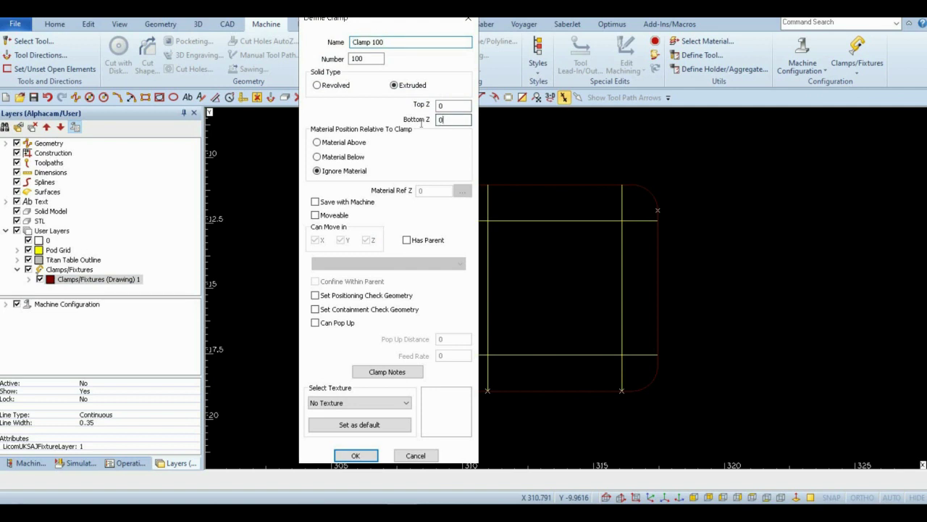
{"action": "key", "text": "shift+Home"}
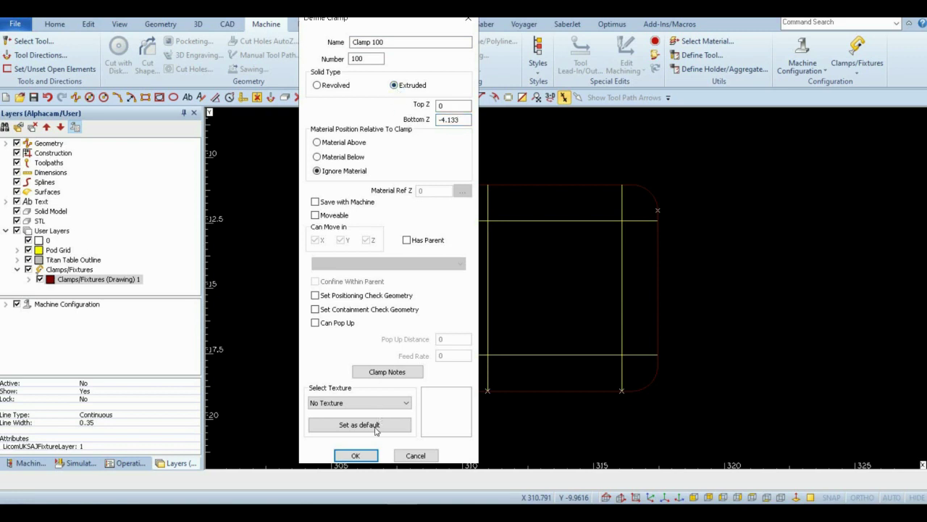
{"action": "left_click", "coordinate": [360, 455]}
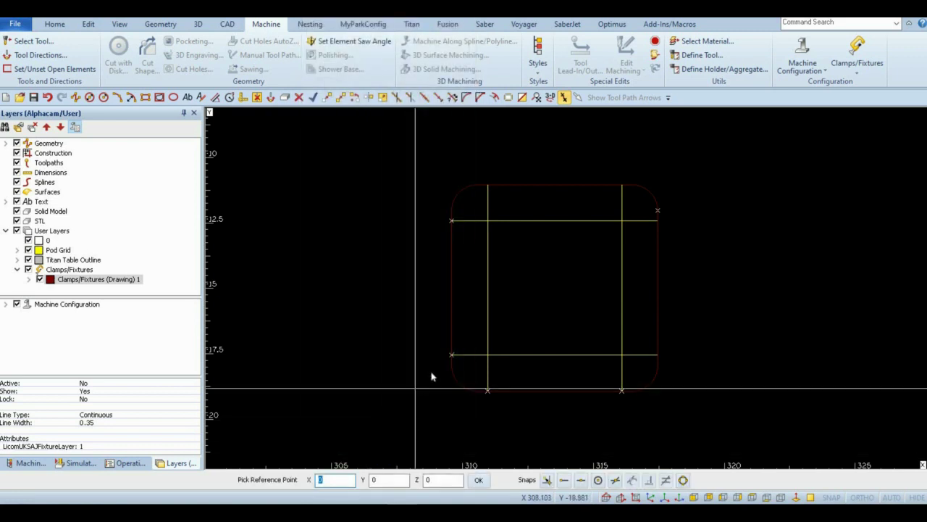
{"action": "left_click", "coordinate": [555, 284]}
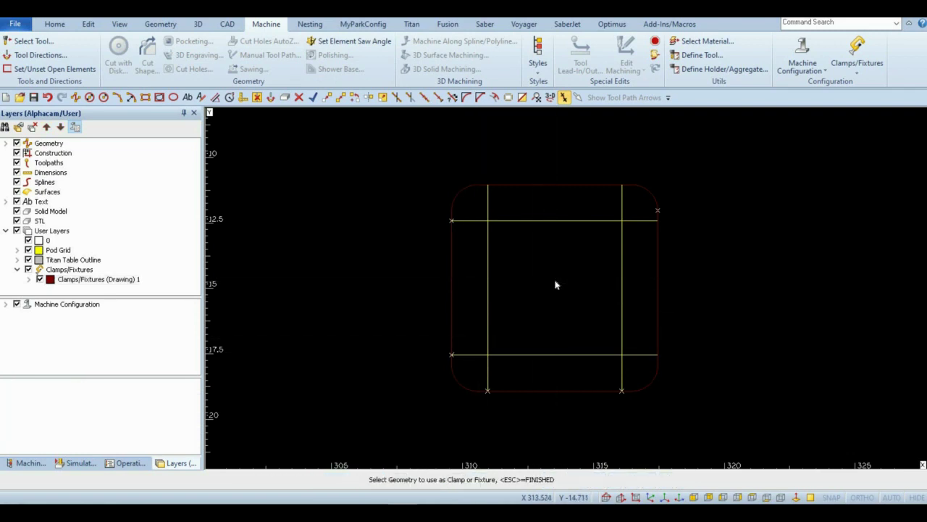
{"action": "key", "text": "Escape"}
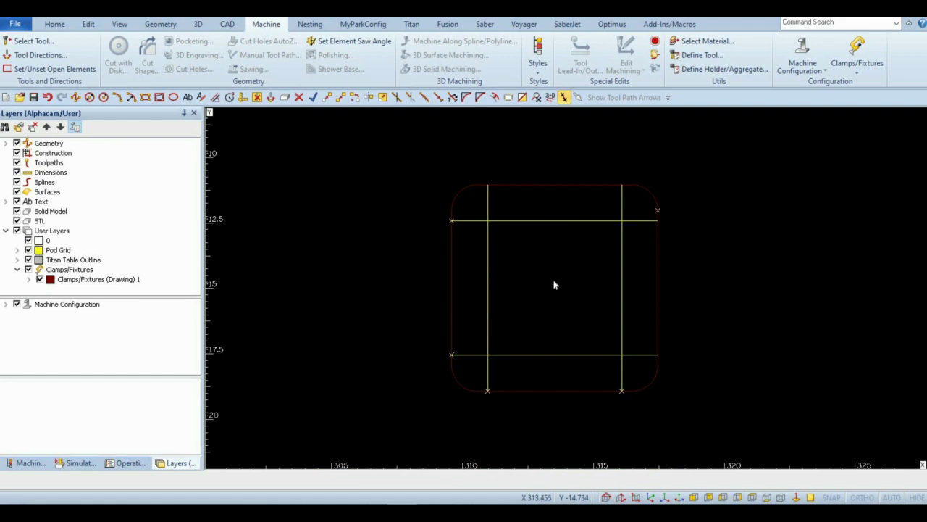
Inspect the extruded pod in the isometric 3D view, then return to plan view.
{"action": "left_click", "coordinate": [550, 97]}
{"action": "scroll", "coordinate": [724, 348], "scroll_direction": "down", "scroll_amount": 5}
{"action": "scroll", "coordinate": [833, 435], "scroll_direction": "up", "scroll_amount": 2}
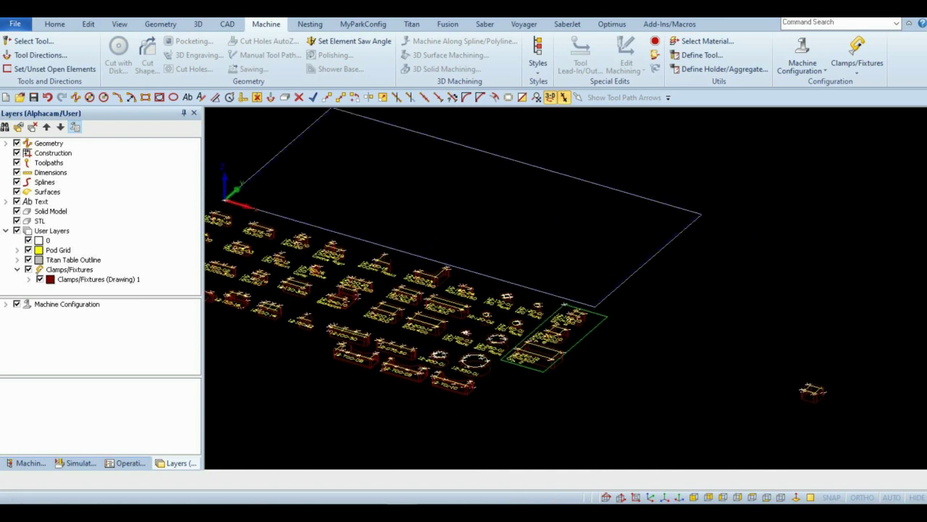
{"action": "middle_click_drag", "start_coordinate": [891, 445], "coordinate": [695, 350]}
{"action": "scroll", "coordinate": [620, 298], "scroll_direction": "up", "scroll_amount": 5}
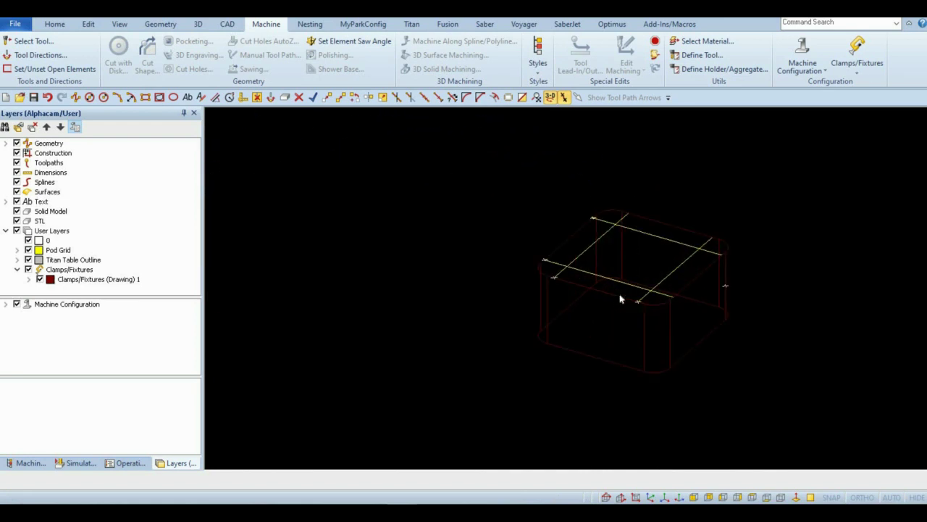
{"action": "scroll", "coordinate": [621, 301], "scroll_direction": "down", "scroll_amount": 5}
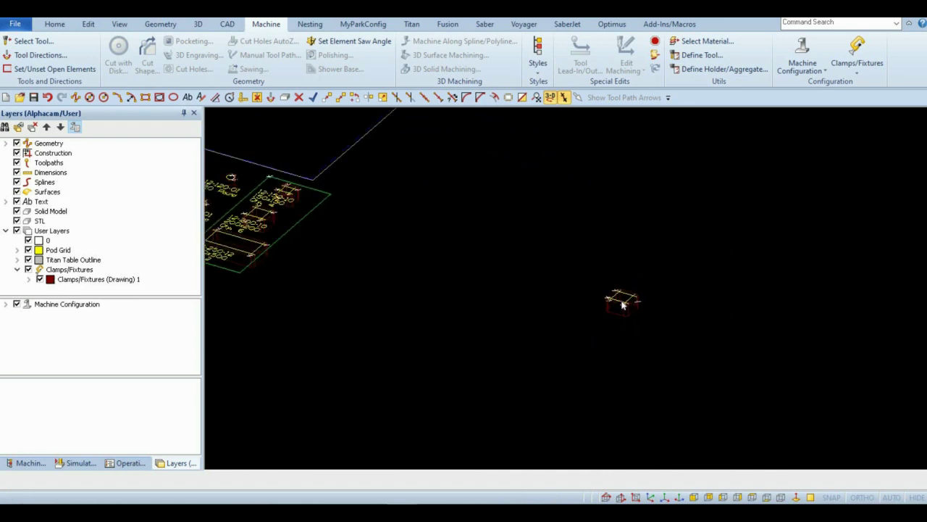
{"action": "left_click", "coordinate": [550, 98]}
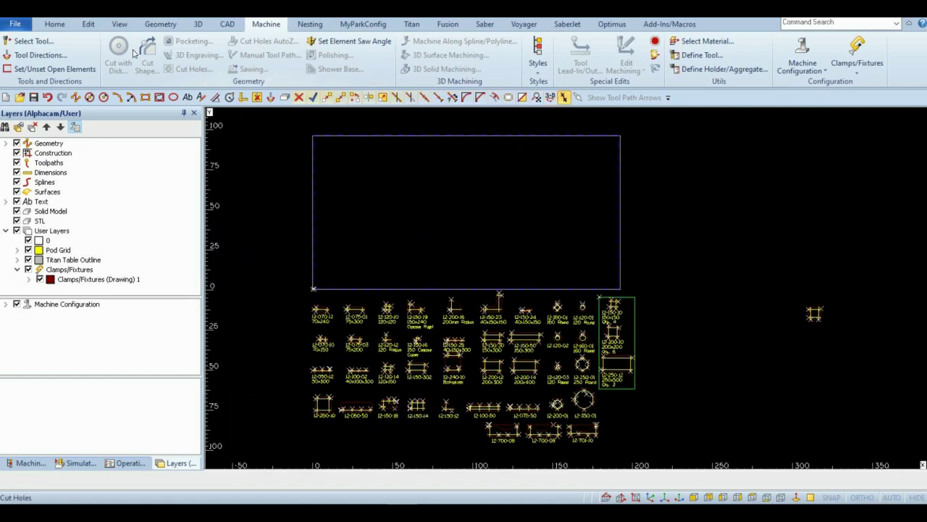
Group the windowed pod geometry into a single item.
{"action": "left_click", "coordinate": [88, 24]}
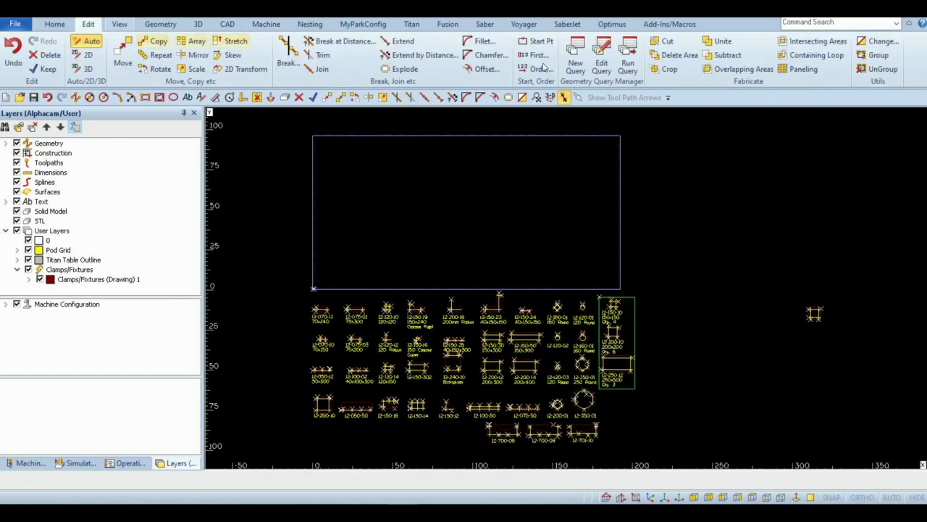
{"action": "left_click", "coordinate": [868, 58]}
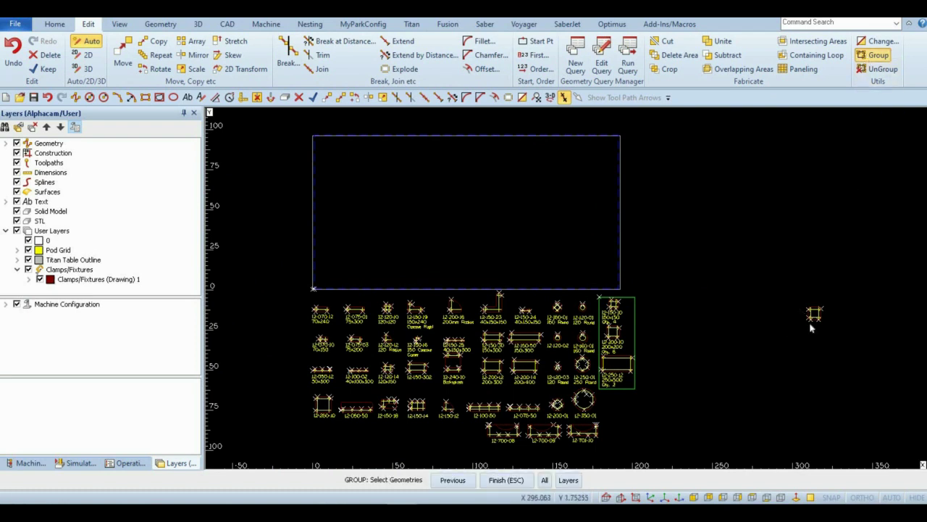
{"action": "left_click", "coordinate": [790, 292]}
{"action": "left_click", "coordinate": [845, 337]}
Select the grouped pod for moving and pick its base point.
{"action": "left_click", "coordinate": [328, 99]}
{"action": "left_click", "coordinate": [792, 300]}
{"action": "left_click", "coordinate": [842, 331]}
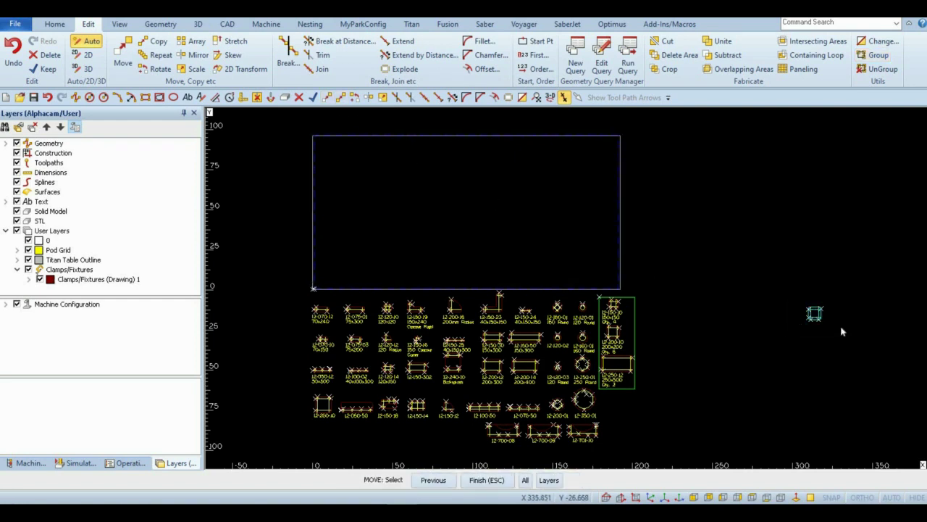
{"action": "right_click", "coordinate": [815, 315]}
{"action": "left_click", "coordinate": [814, 313]}
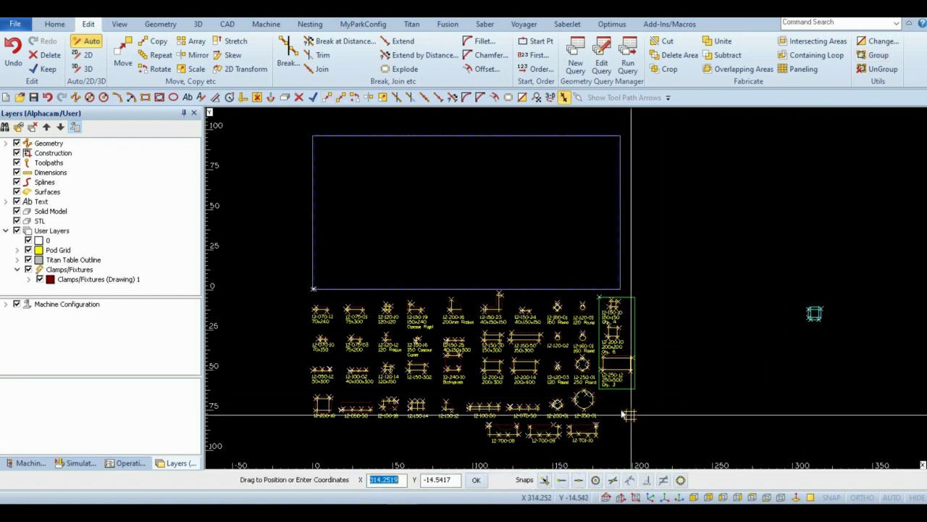